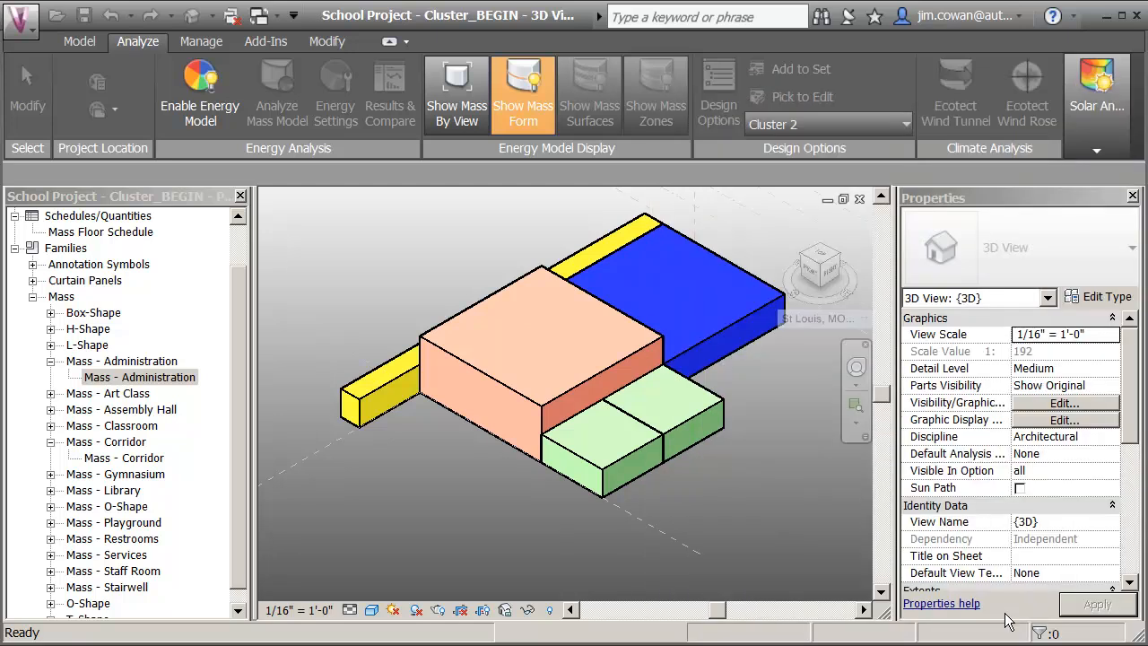
Review the Cluster 1 (primary) design option, then make Cluster 2 the active option.
left_click(811, 125)
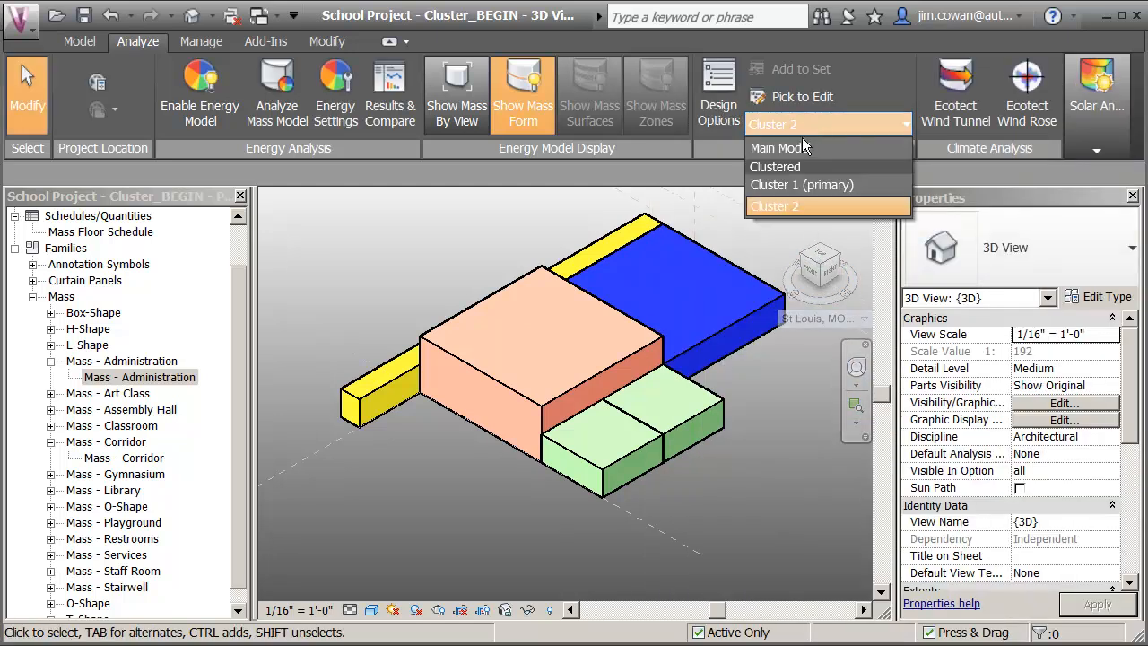
left_click(769, 185)
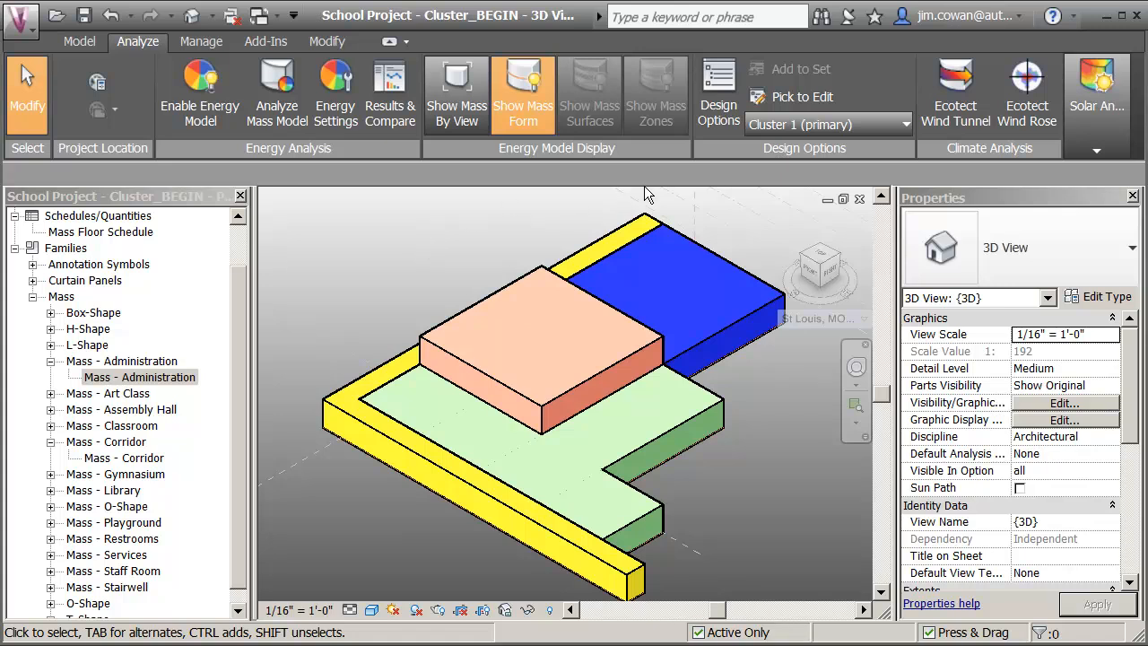
left_click(885, 126)
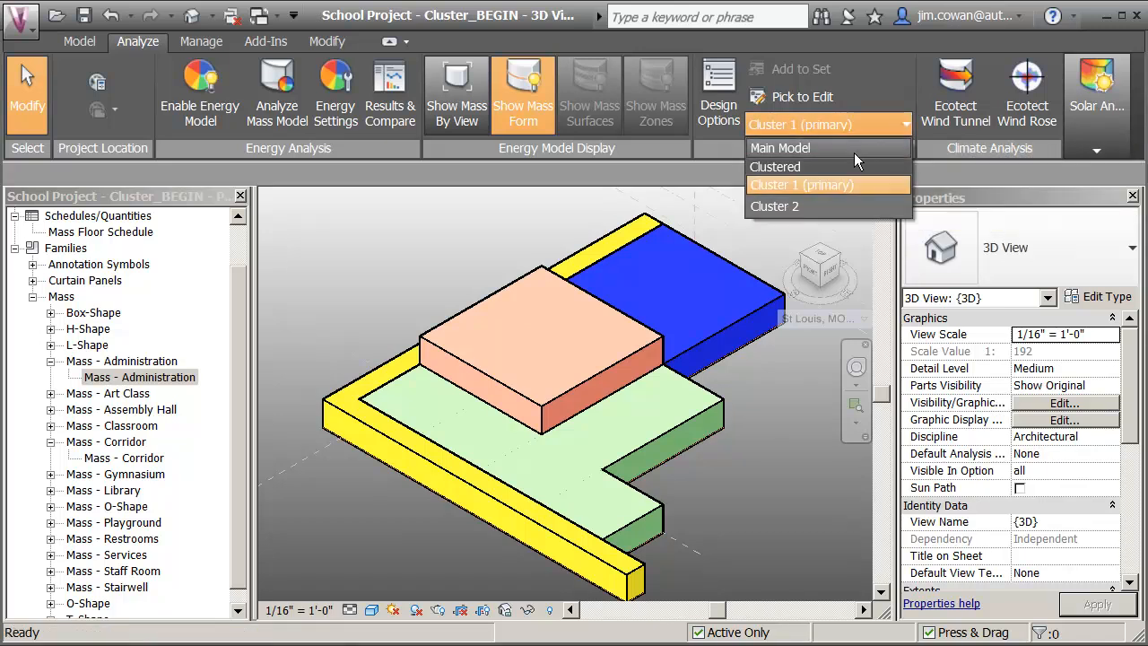
left_click(784, 205)
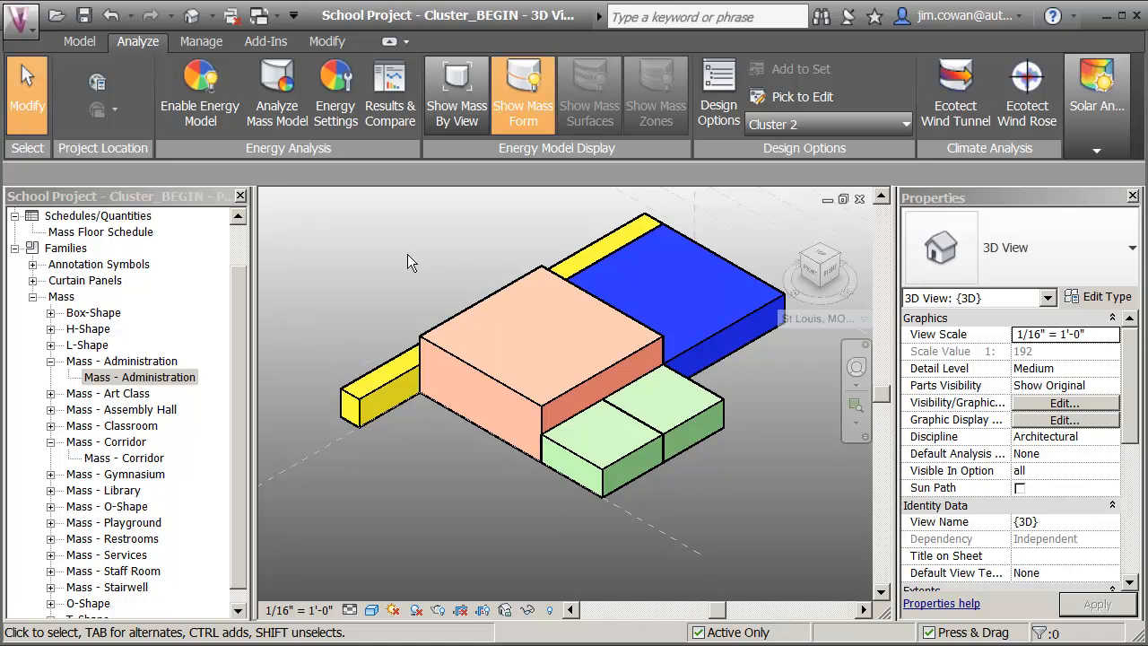
Create a similar mass from the existing classroom and place it on the top face of the rear ground-level classroom.
left_click(611, 456)
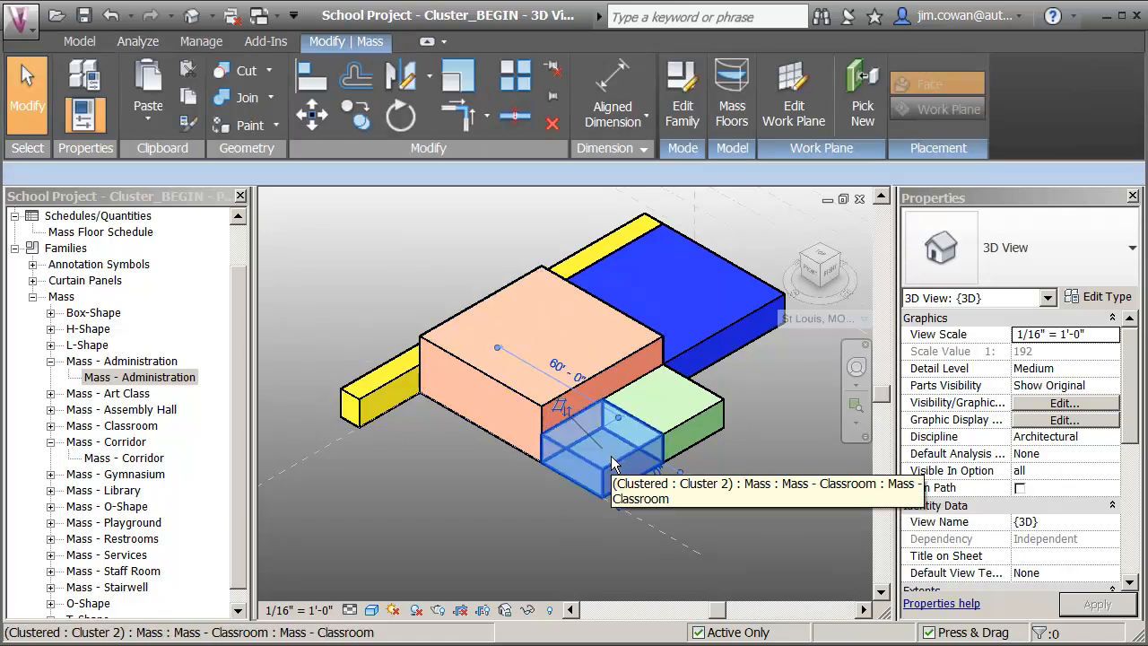
right_click(611, 456)
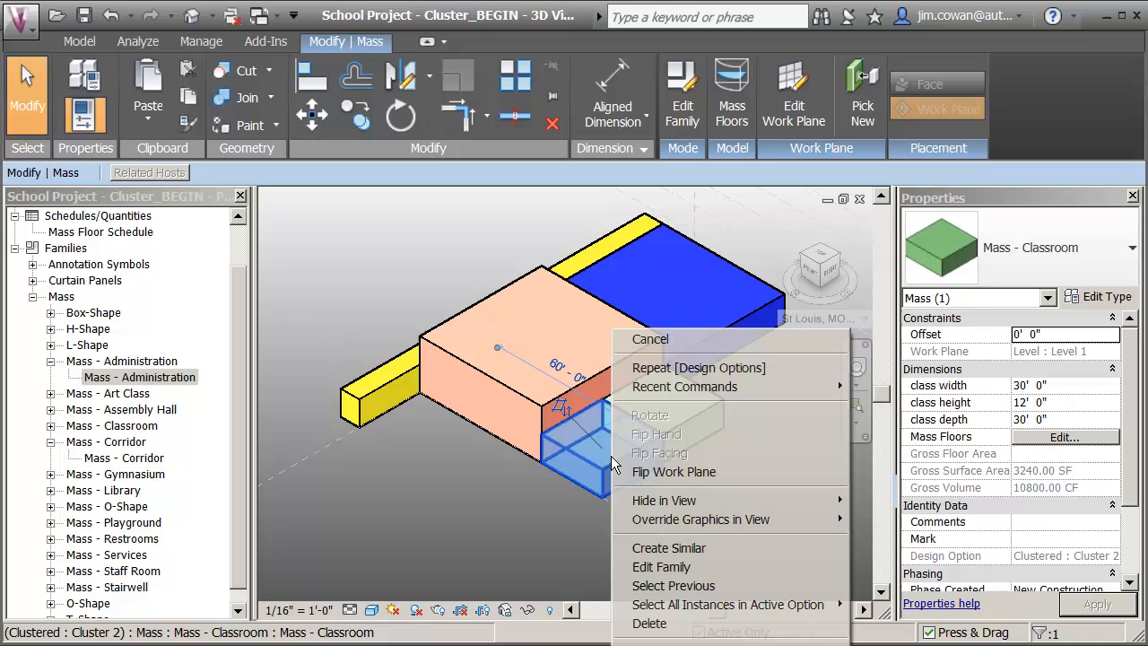
left_click(665, 548)
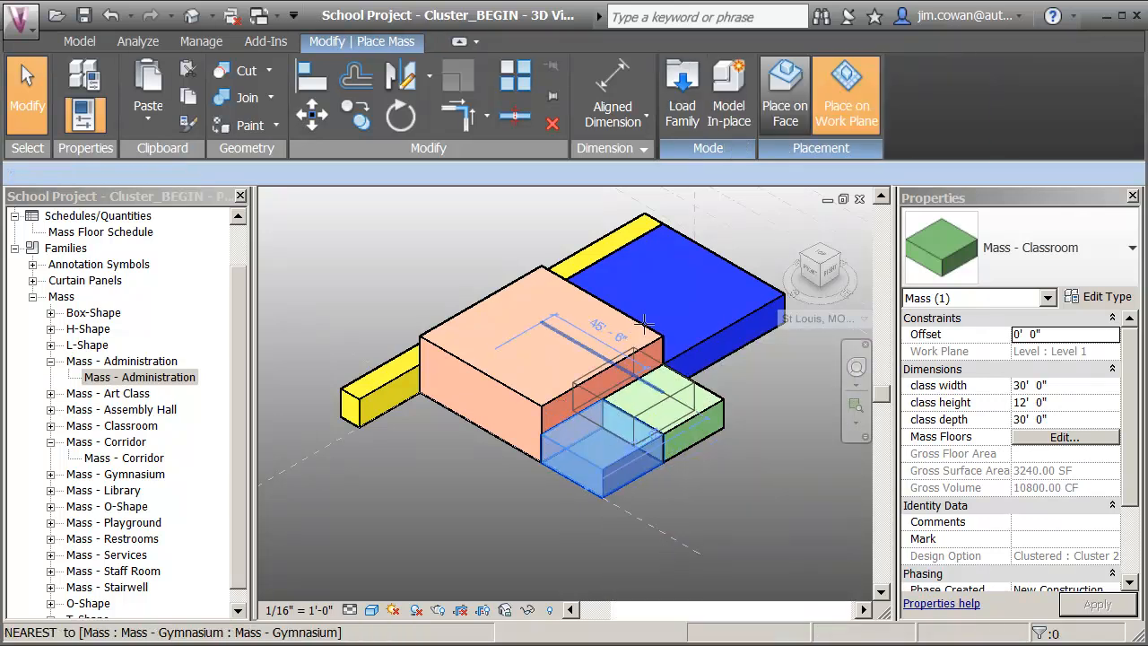
left_click(655, 399)
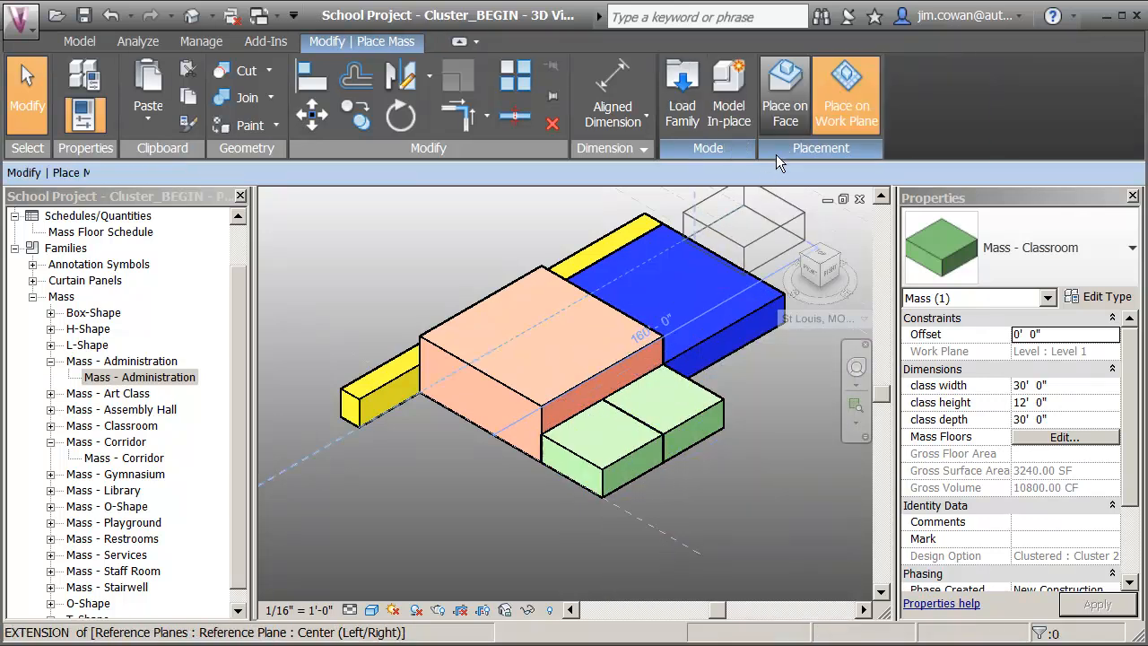
left_click(786, 90)
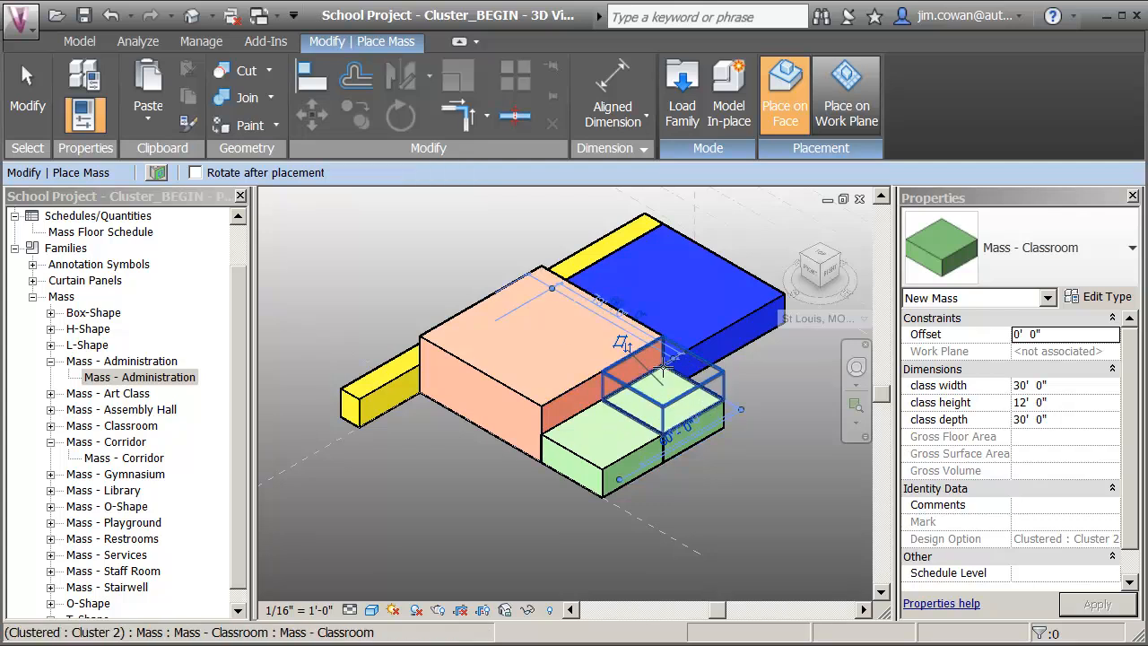
left_click(610, 430)
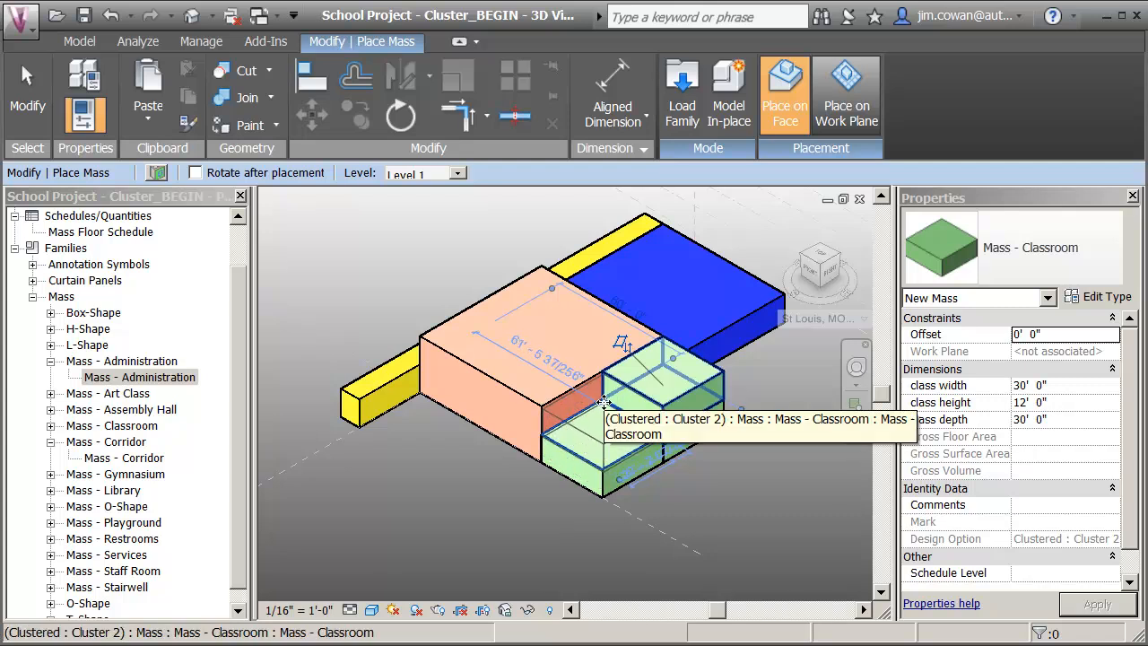
Place a second classroom mass on the top face of the front ground-level classroom, snapped to its endpoint and flush with its neighbour.
left_click(605, 402)
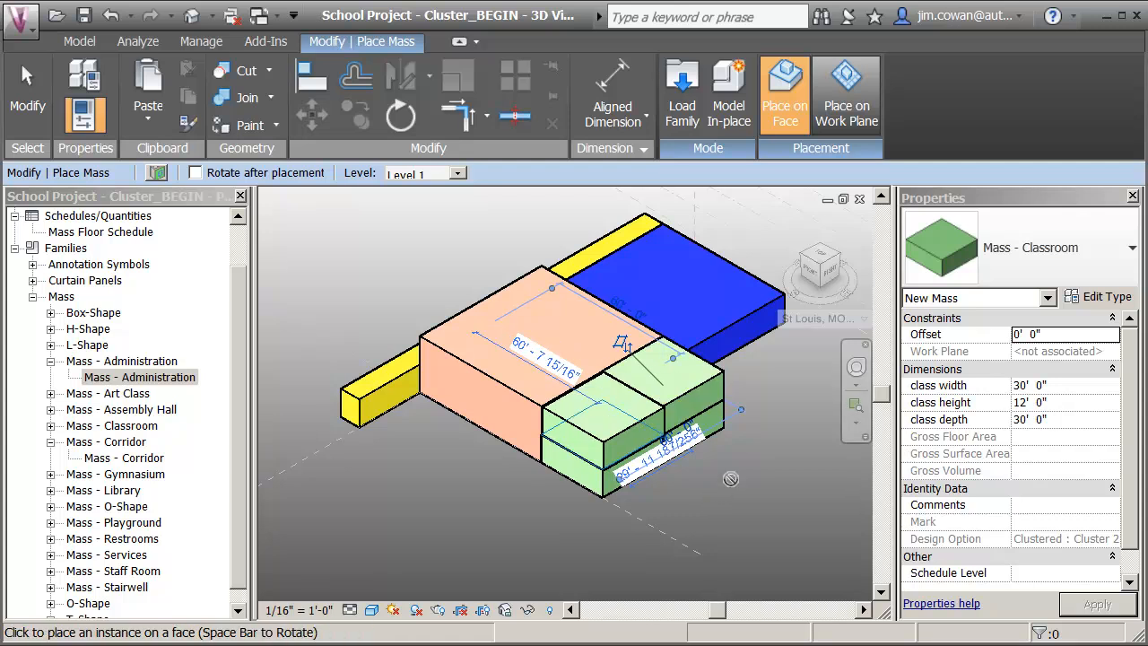
left_click(844, 103)
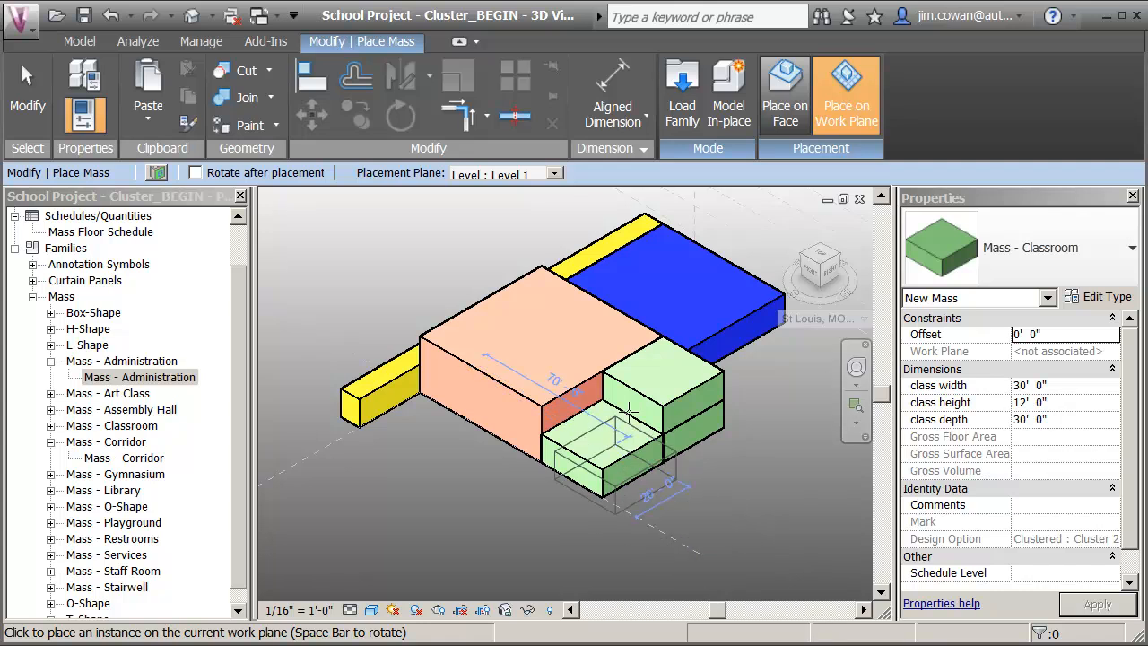
left_click(785, 90)
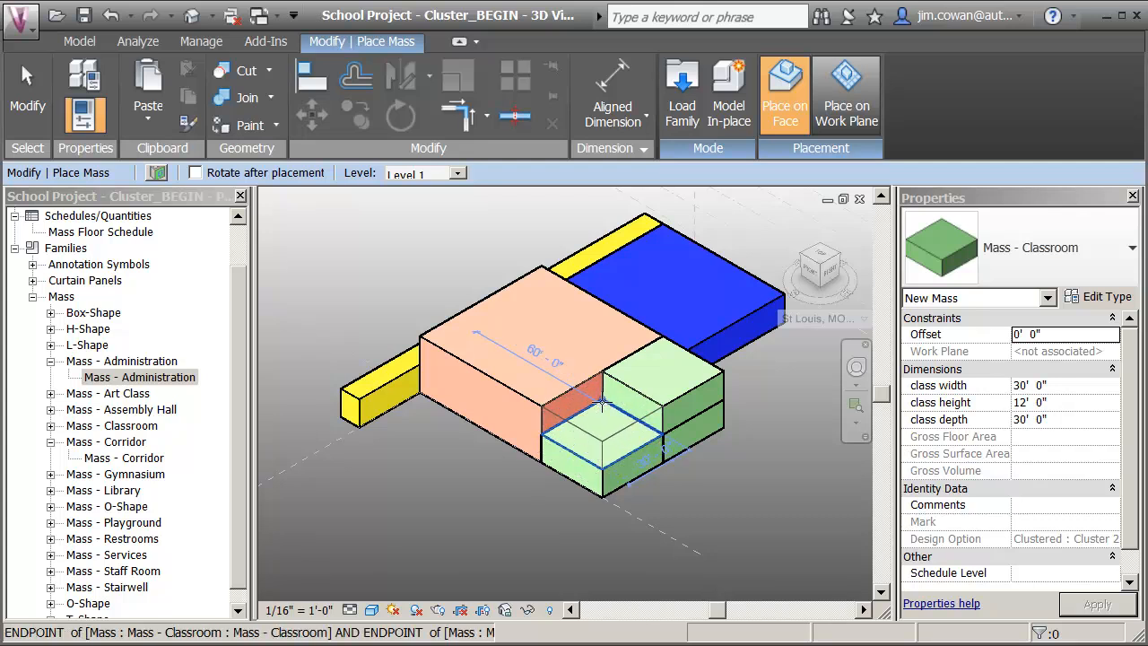
left_click(603, 404)
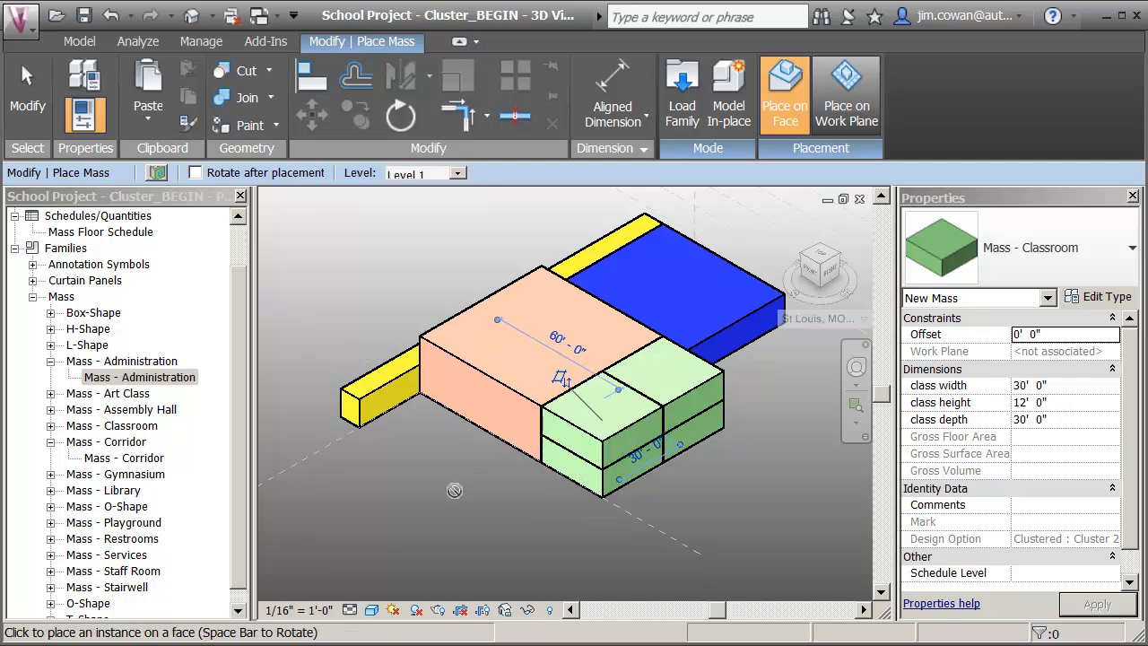
key("Escape")
key("Escape")
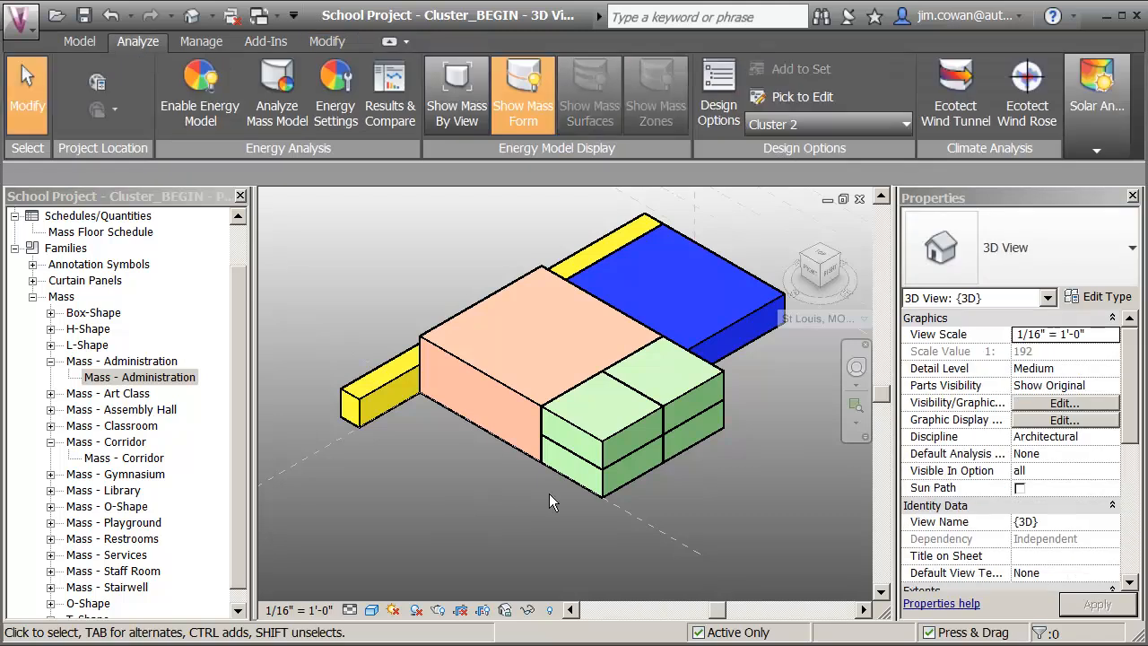
Create two more similar classroom masses on the Level 1 work plane, standing free beside the stacked classrooms.
left_click(628, 484)
right_click(628, 485)
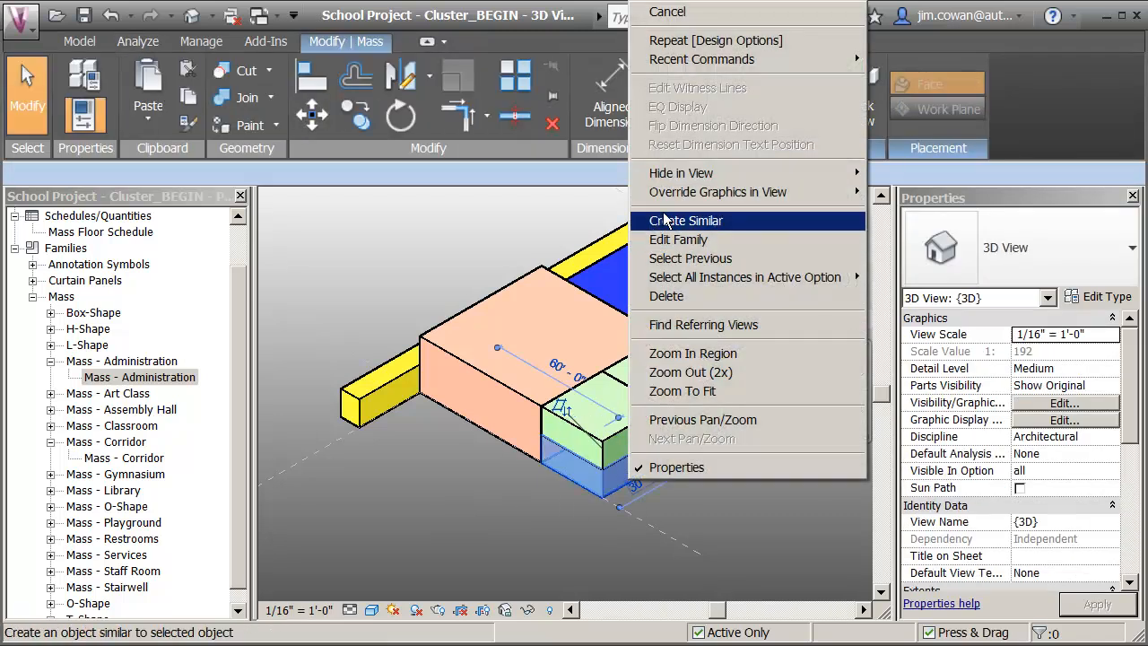
left_click(682, 225)
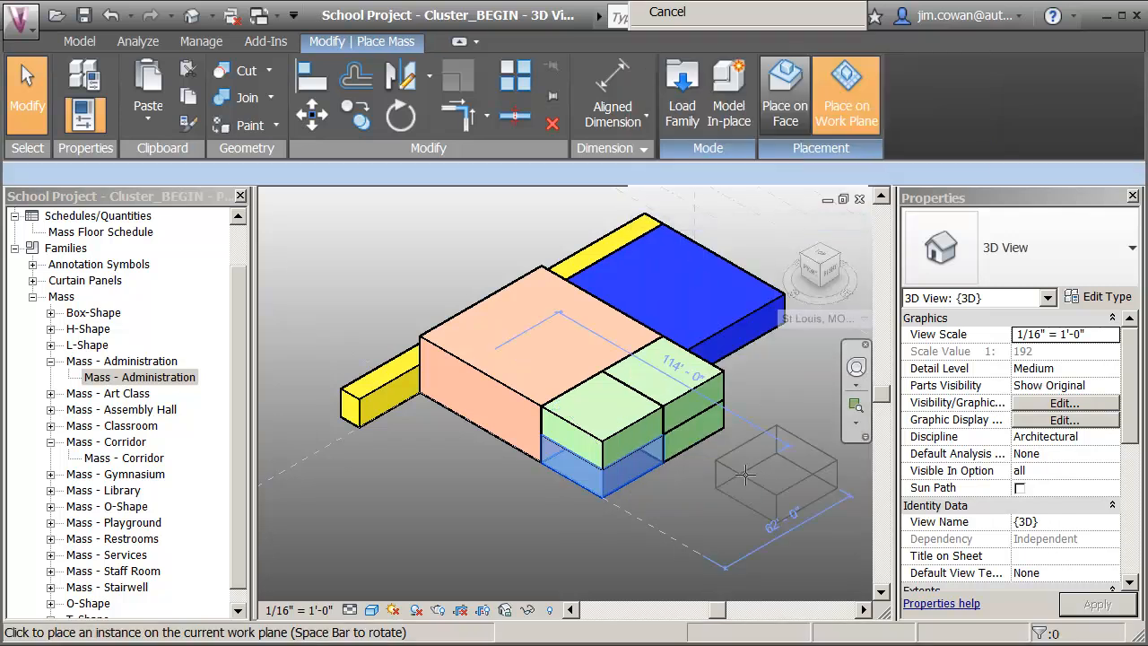
left_click(740, 462)
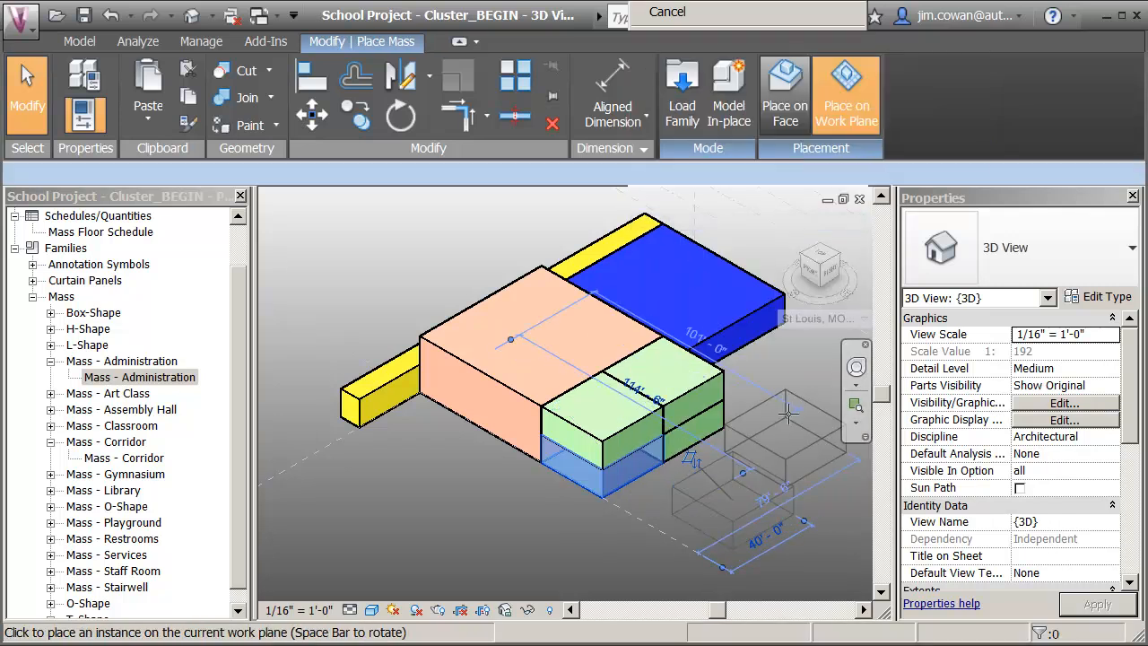
left_click(806, 397)
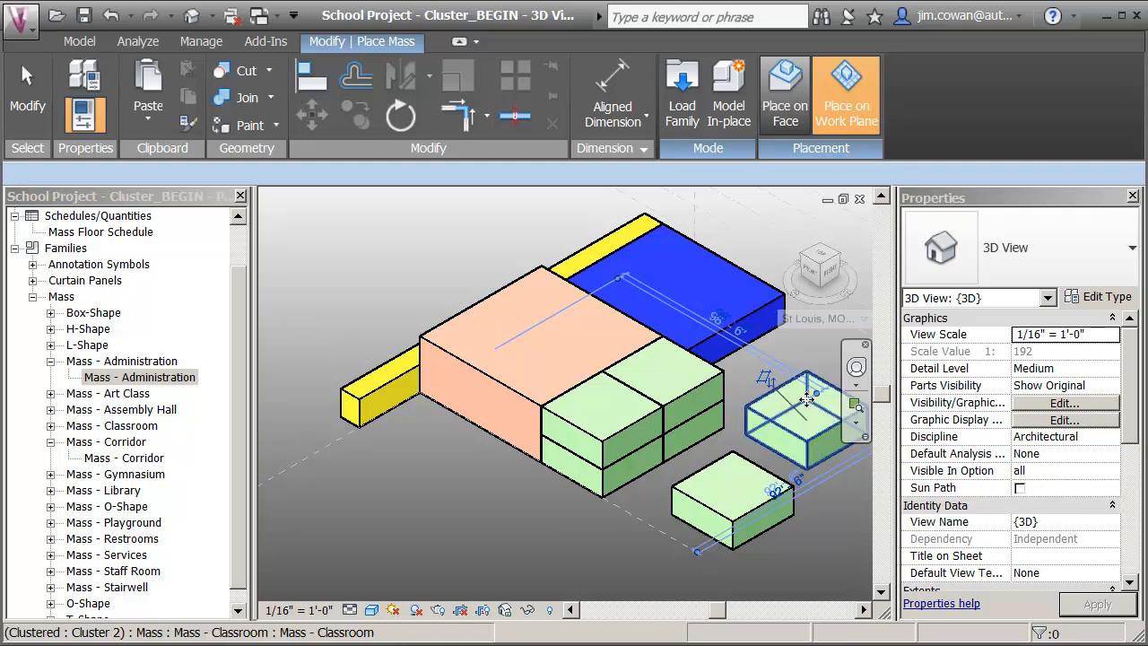
key("Escape")
key("Escape")
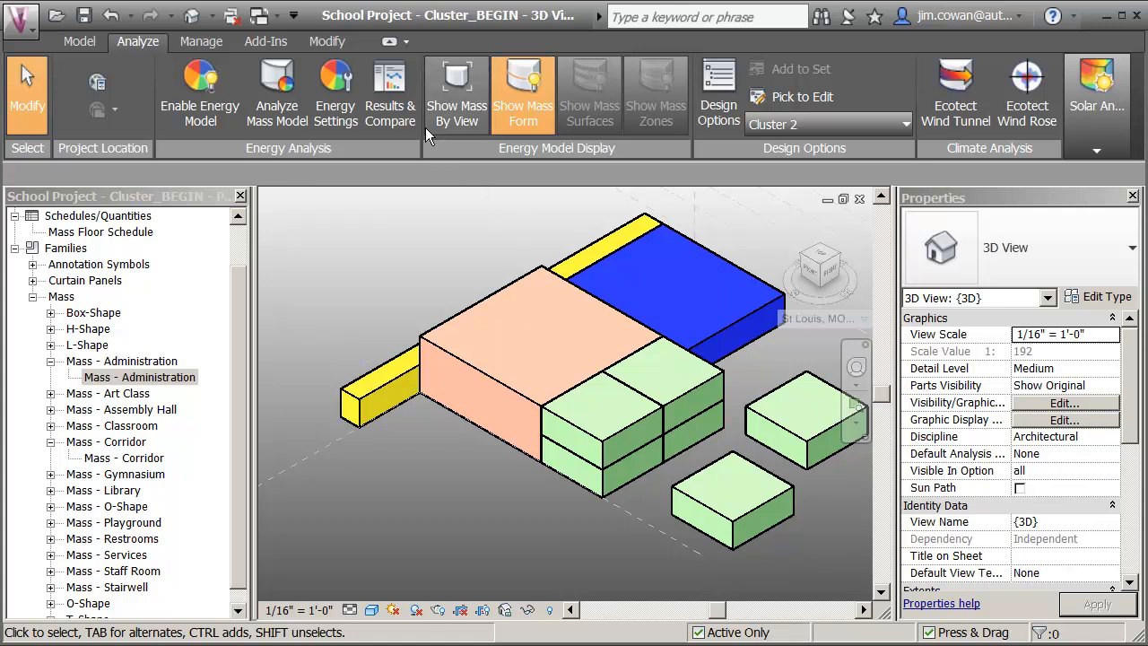
Align the underside of the rear free-standing classroom with the top face of the stacked classrooms.
left_click(327, 42)
left_click(306, 79)
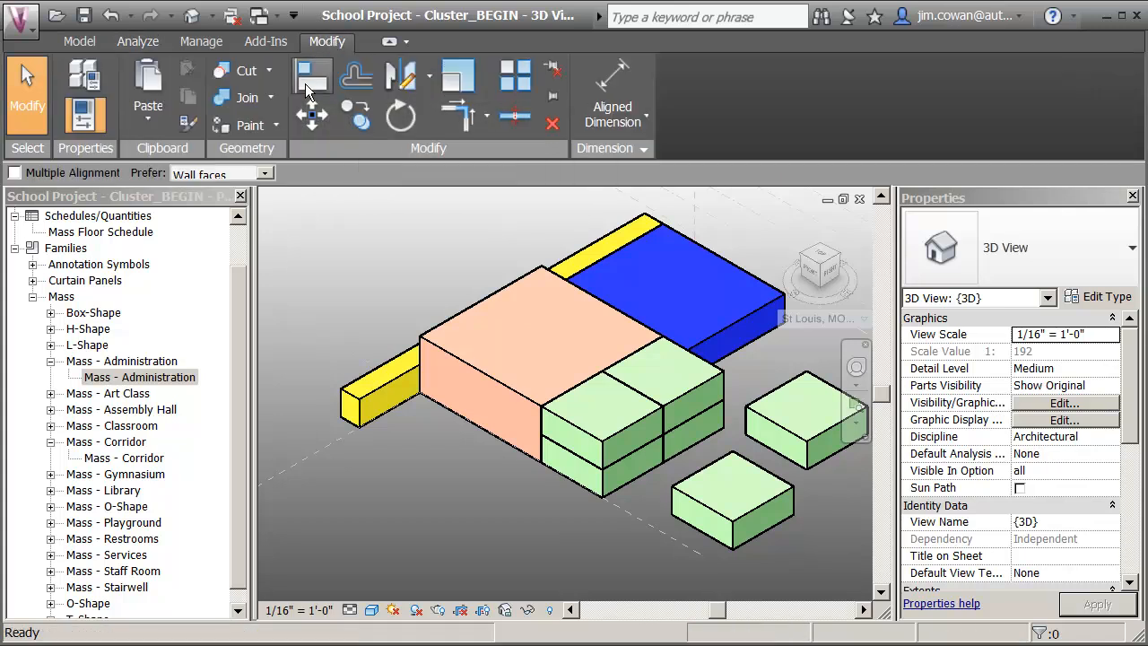
left_click(666, 376)
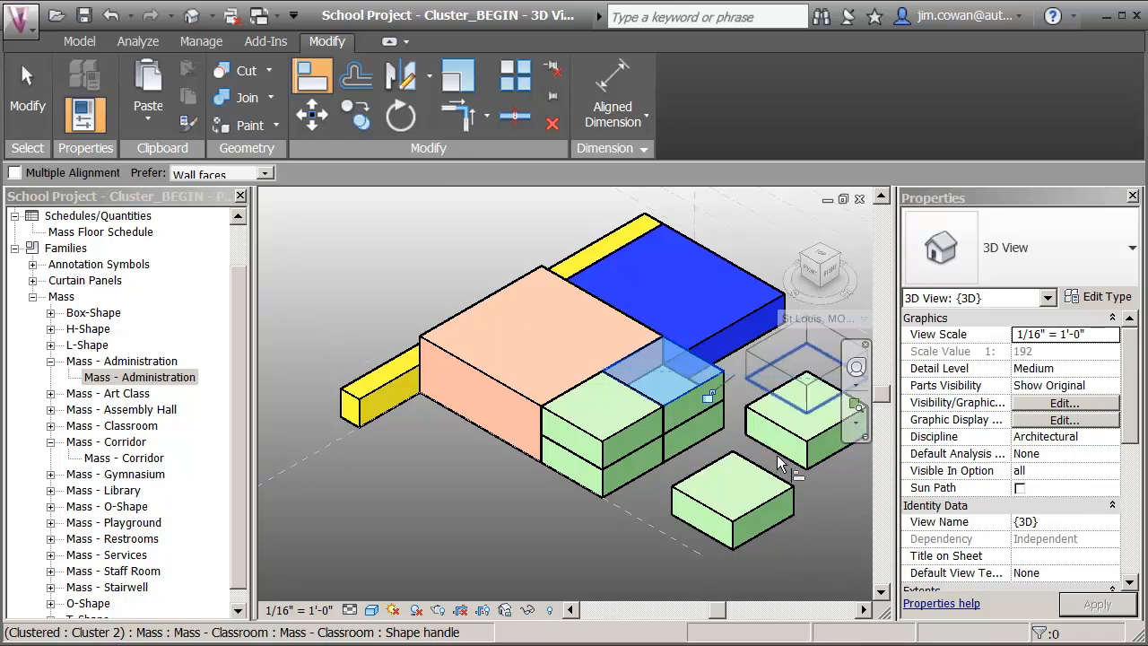
left_click(777, 458)
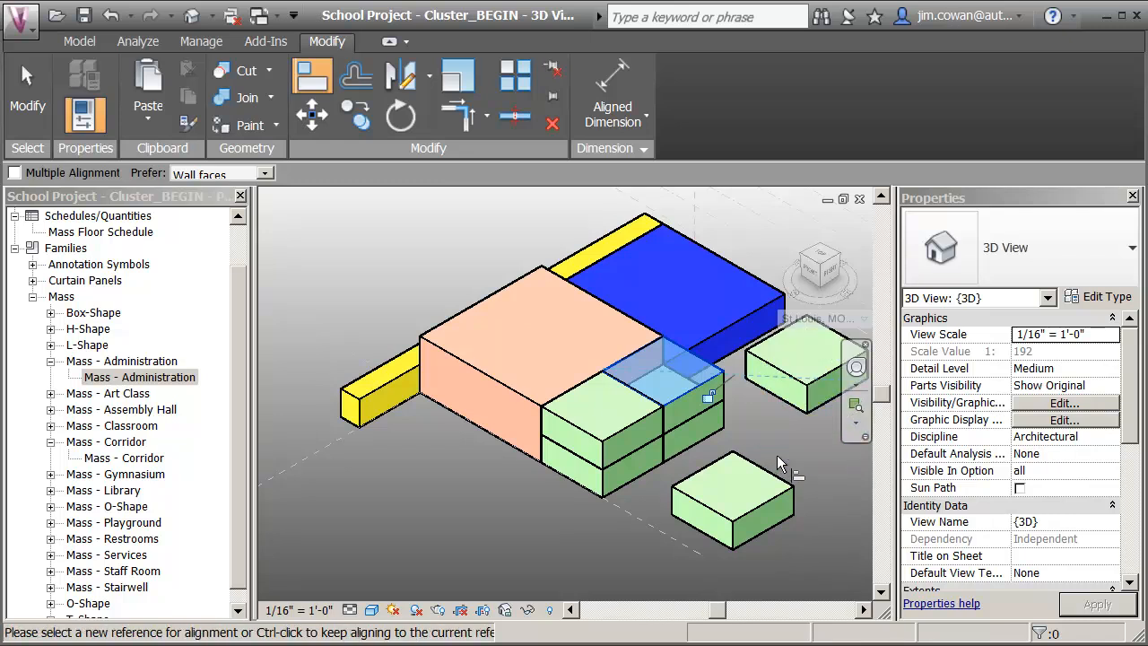
left_click(707, 387)
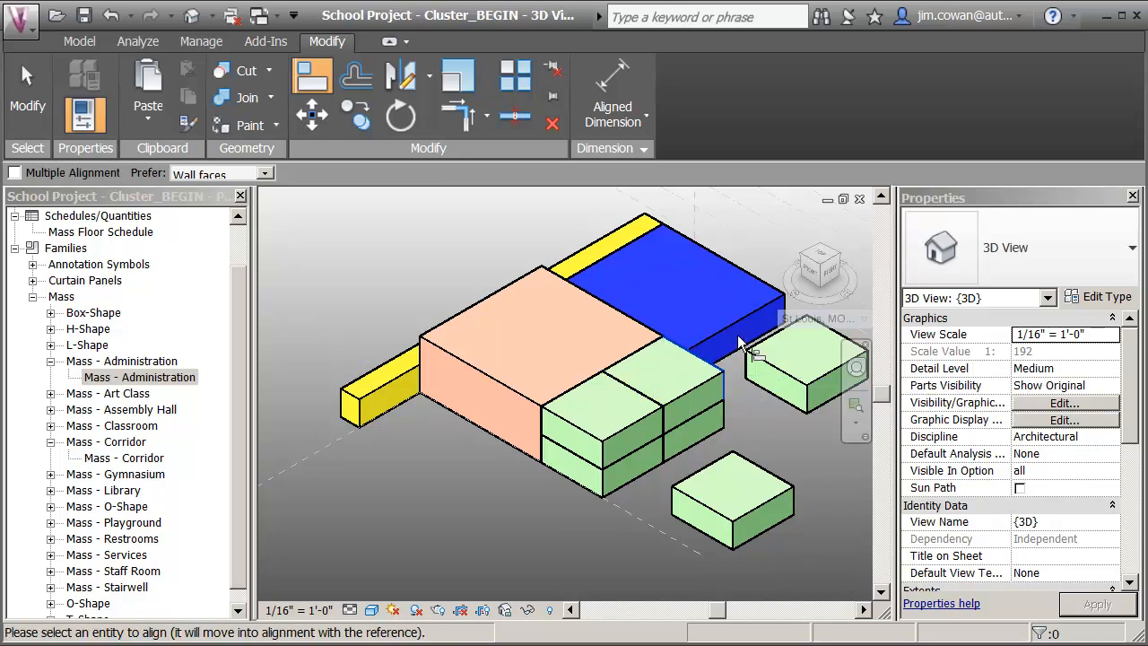
left_click(827, 323)
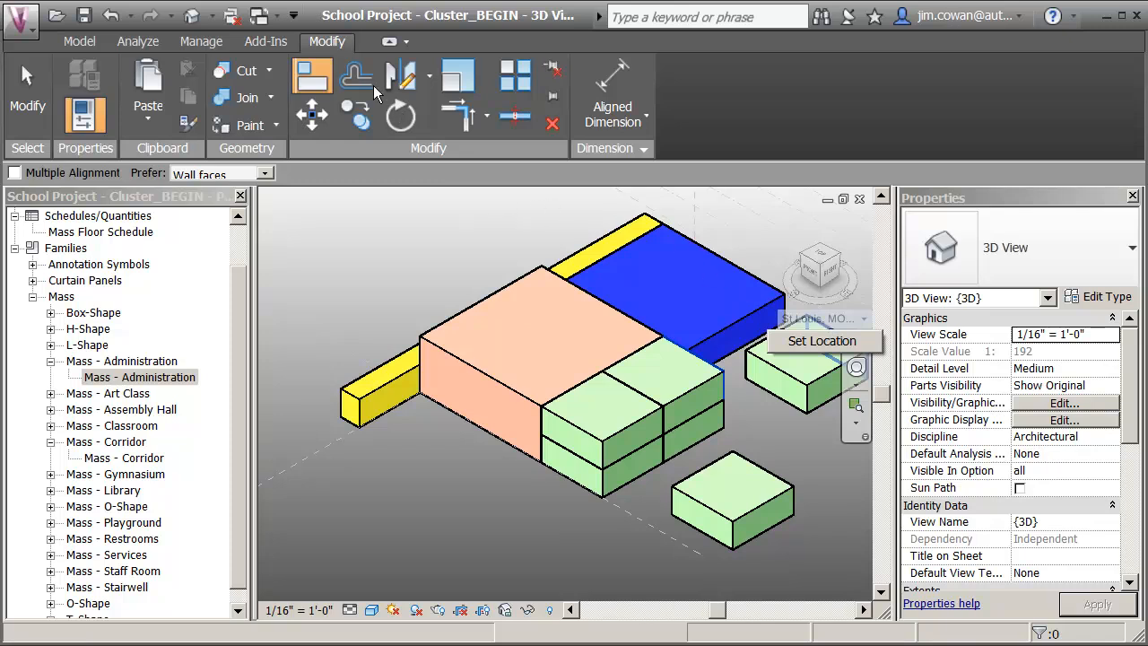
key("Escape")
key("Escape")
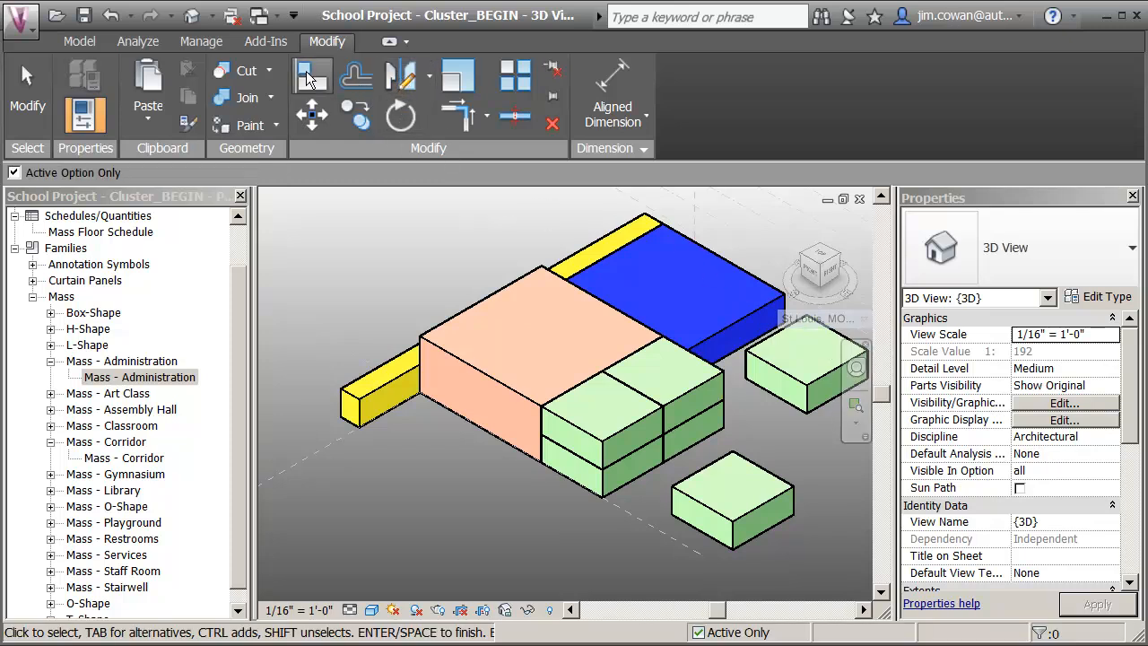
left_click(306, 79)
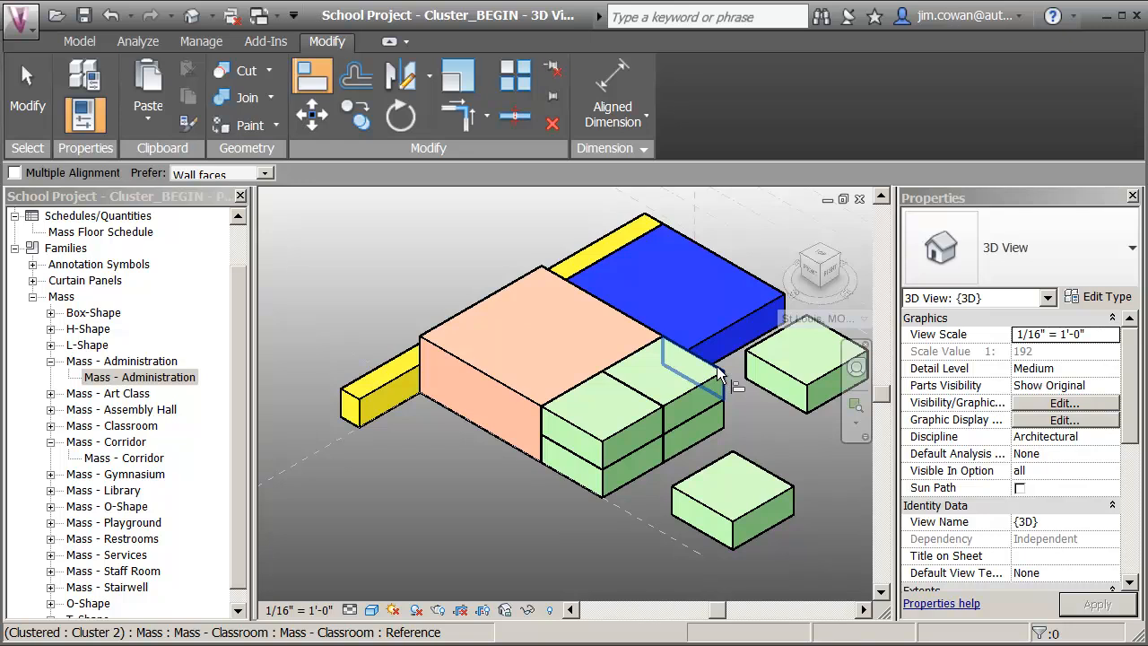
left_click(820, 324)
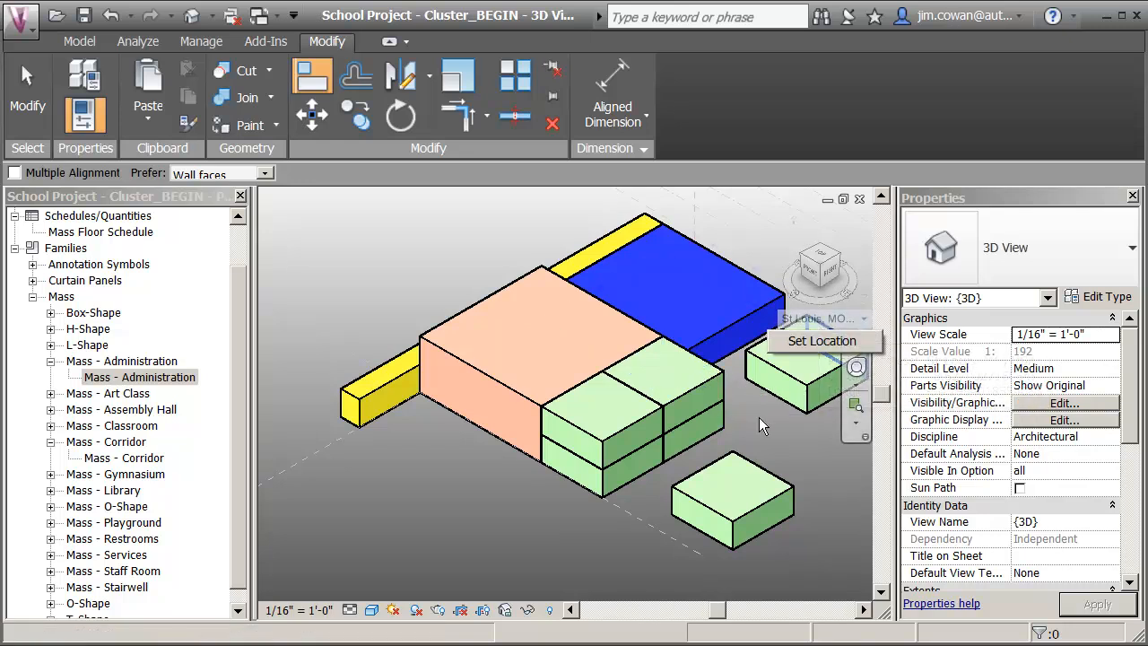
key("Escape")
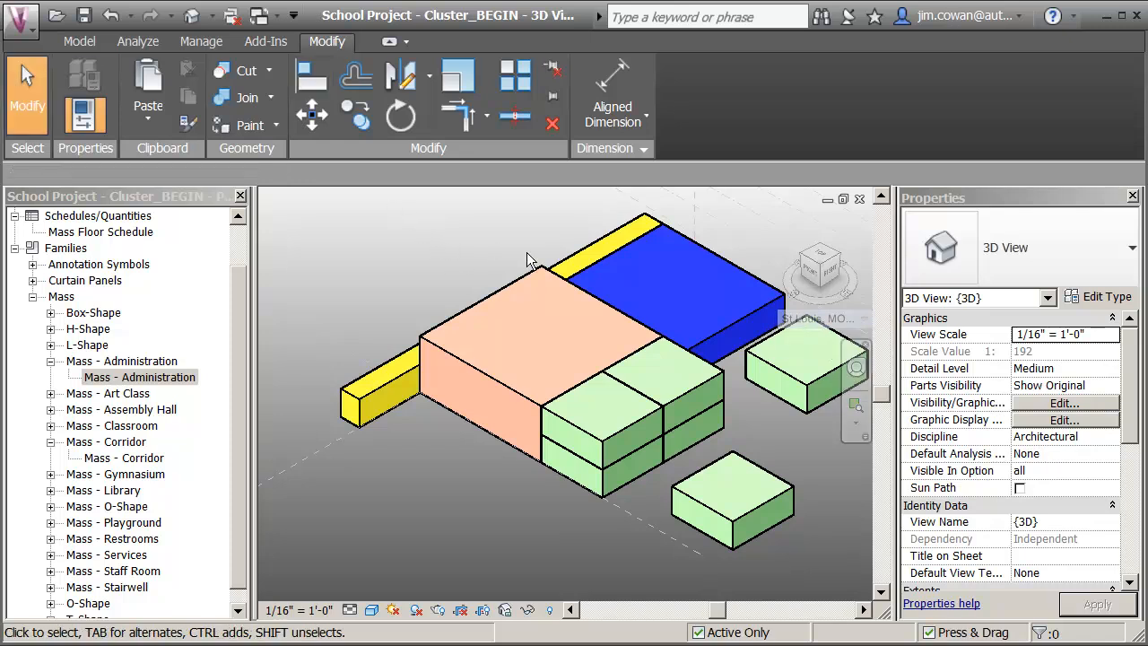
scroll(497, 248, "down", 3)
middle_click_drag(518, 293, 488, 343)
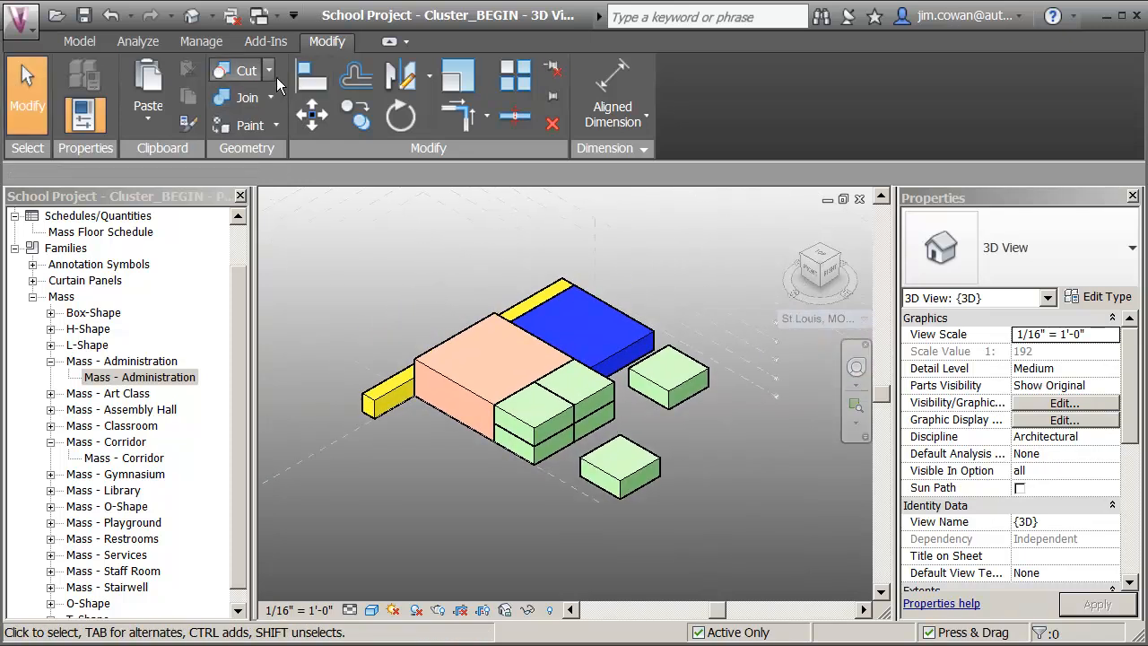
left_click(312, 79)
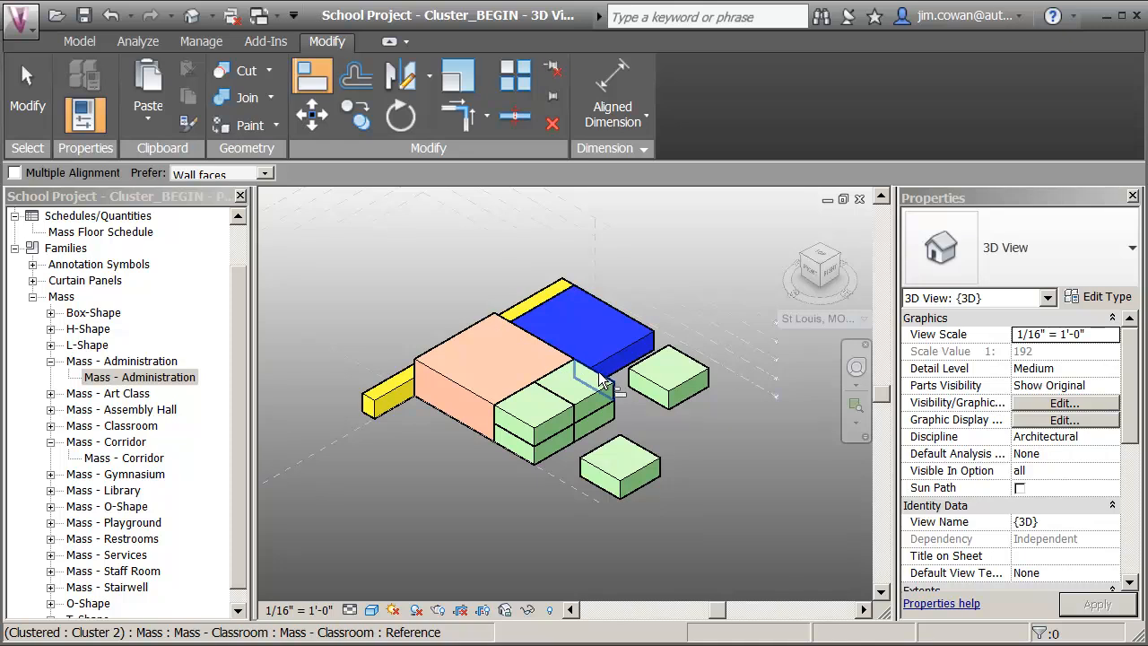
left_click(690, 361)
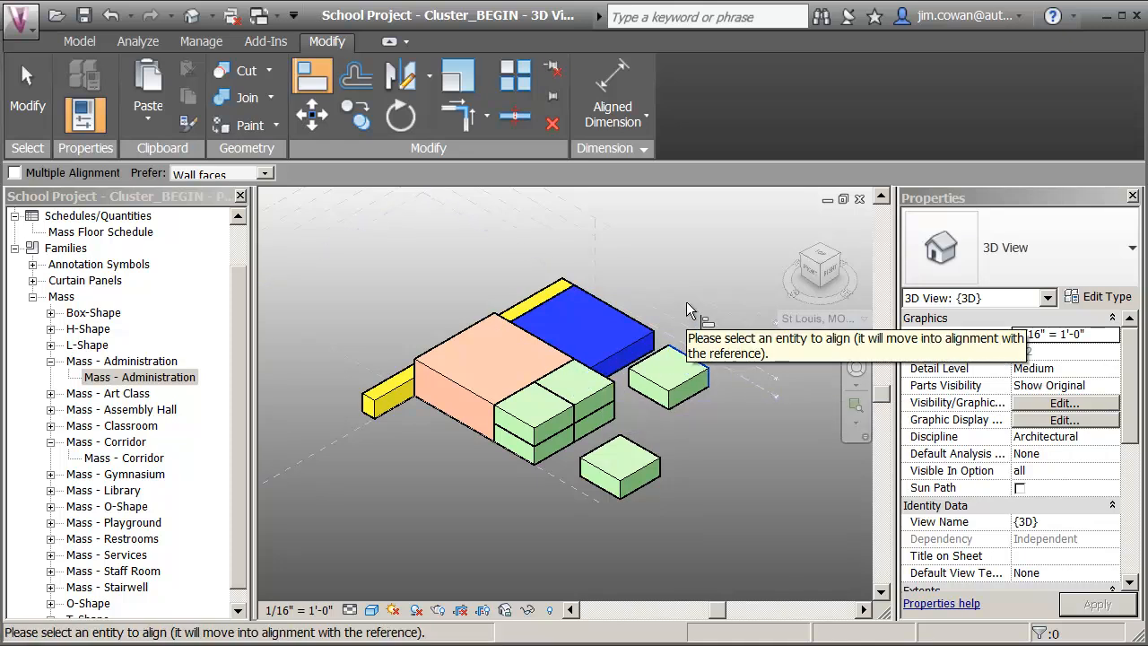
middle_click_drag(694, 448, 713, 462, "shift")
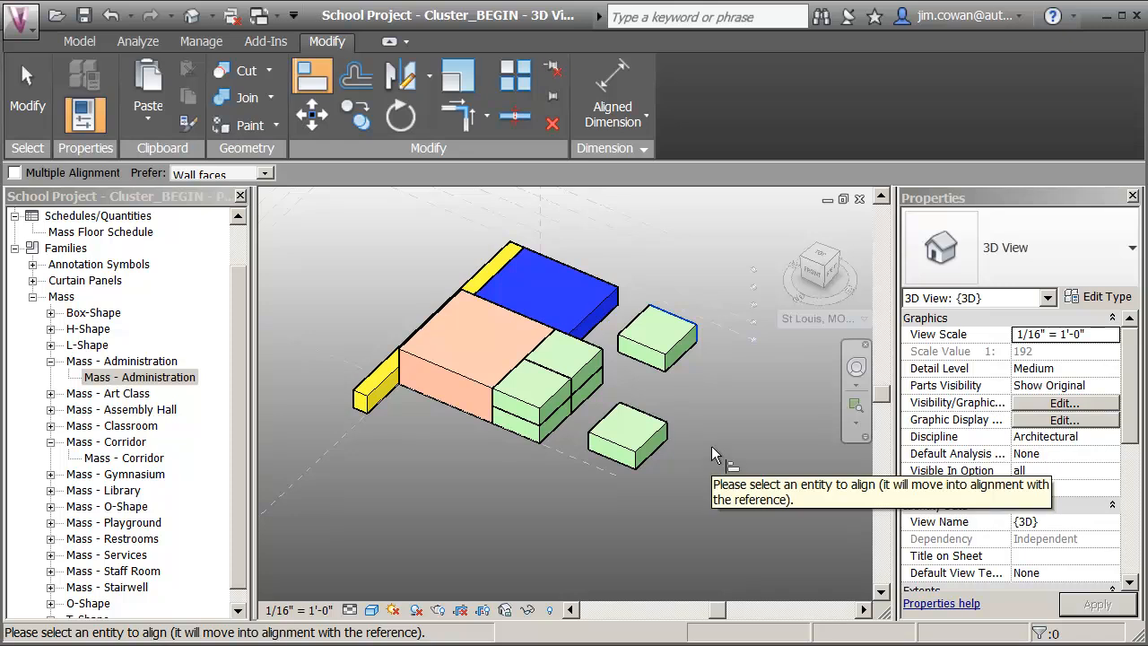
key("Escape")
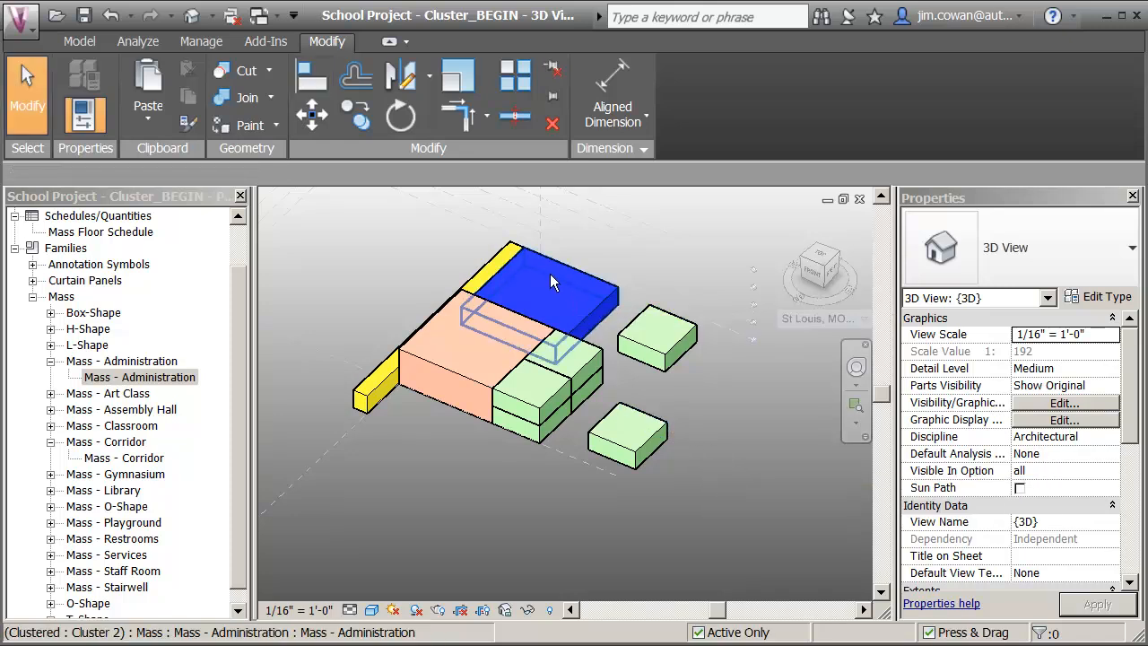
Align the rear free-standing classroom's front and side faces with the rear stacked classroom so it sits flush on top of the stack.
left_click(312, 79)
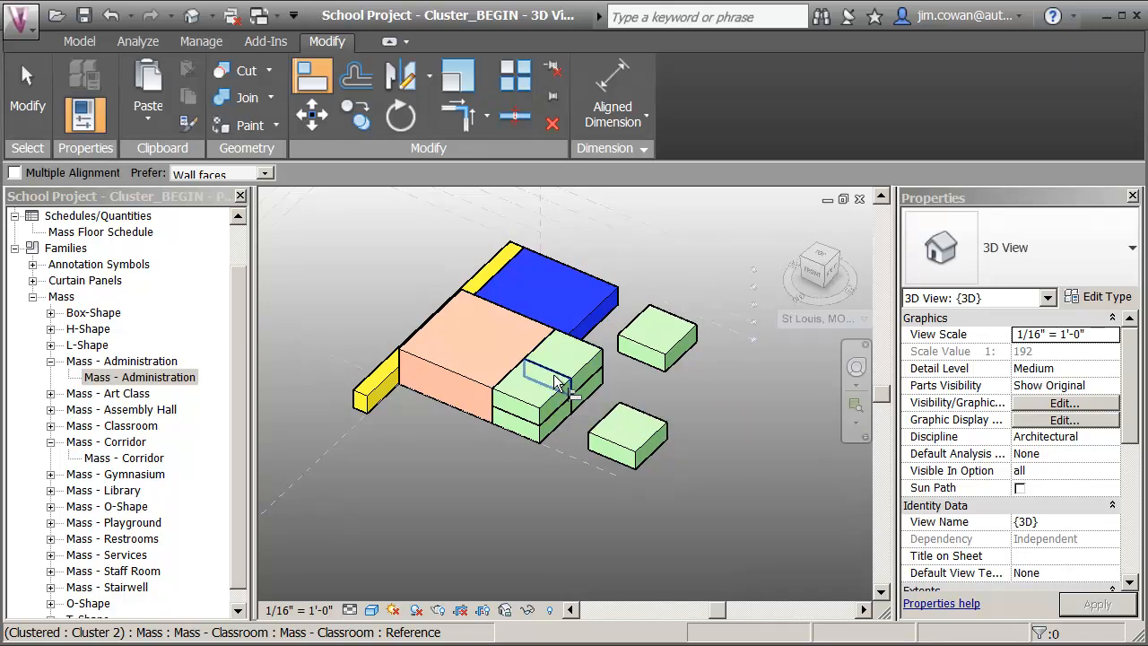
left_click(557, 381)
left_click(619, 337)
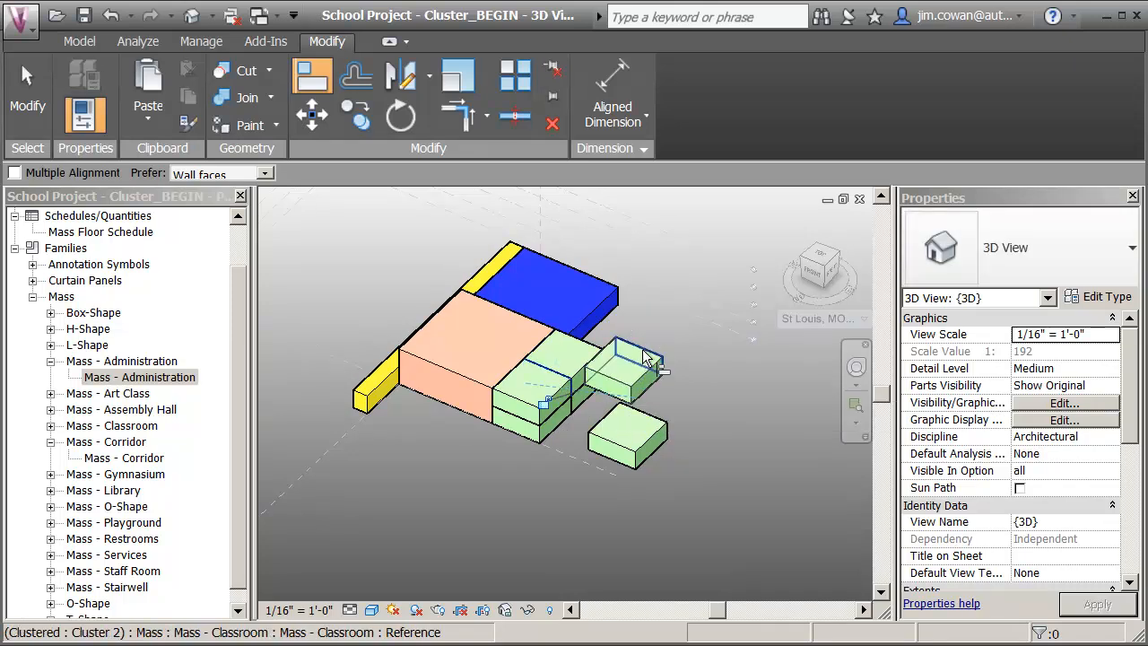
left_click(550, 341)
left_click(614, 339)
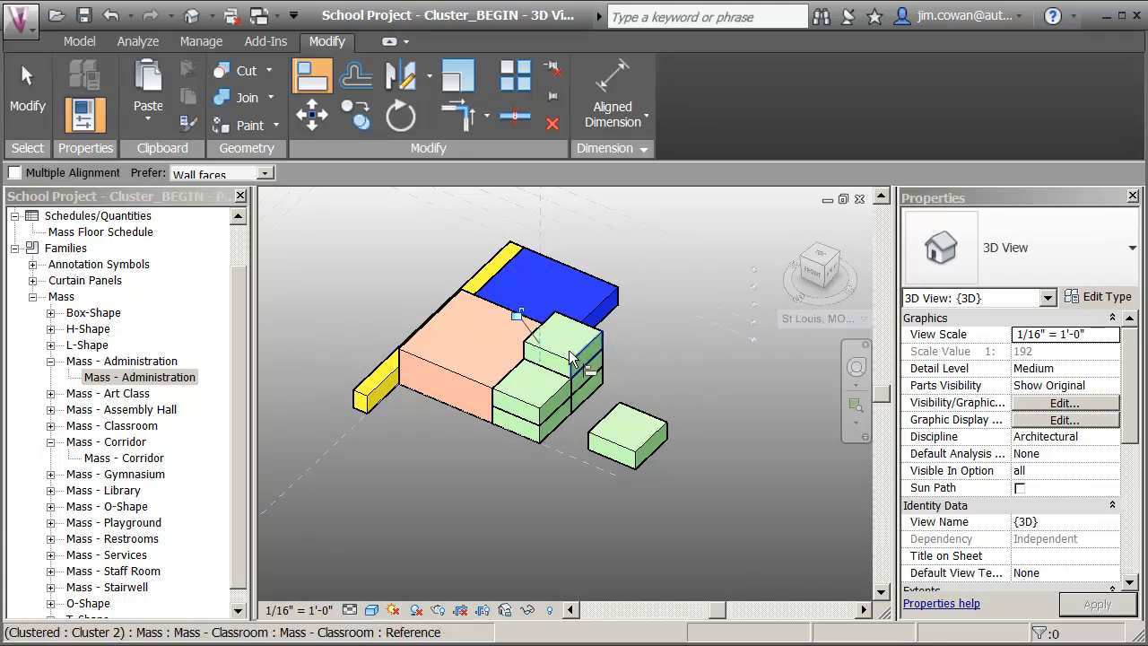
Try to align the remaining free-standing classroom with the gymnasium side and the front stack, and undo both alignments.
left_click(581, 402)
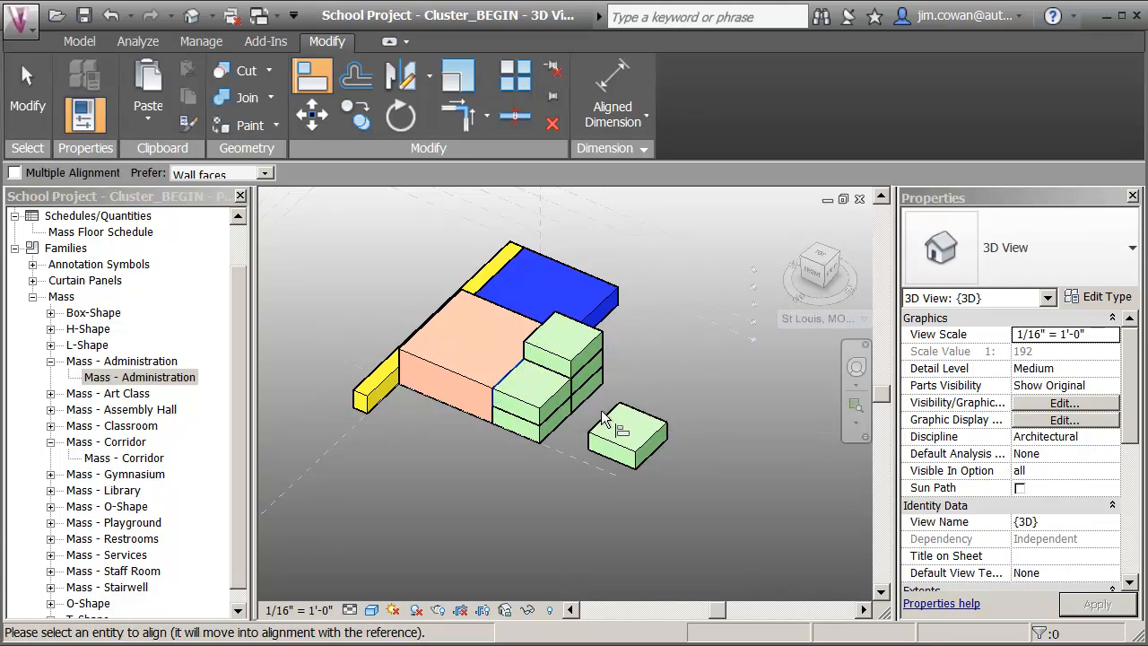
left_click(604, 414)
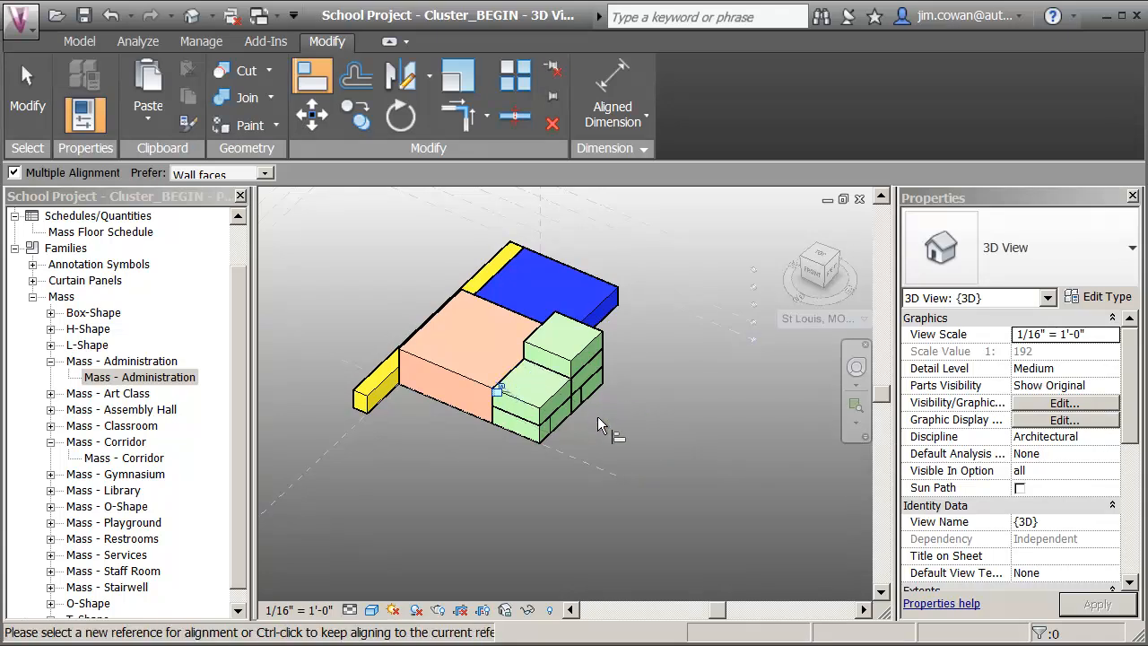
key("ctrl+z")
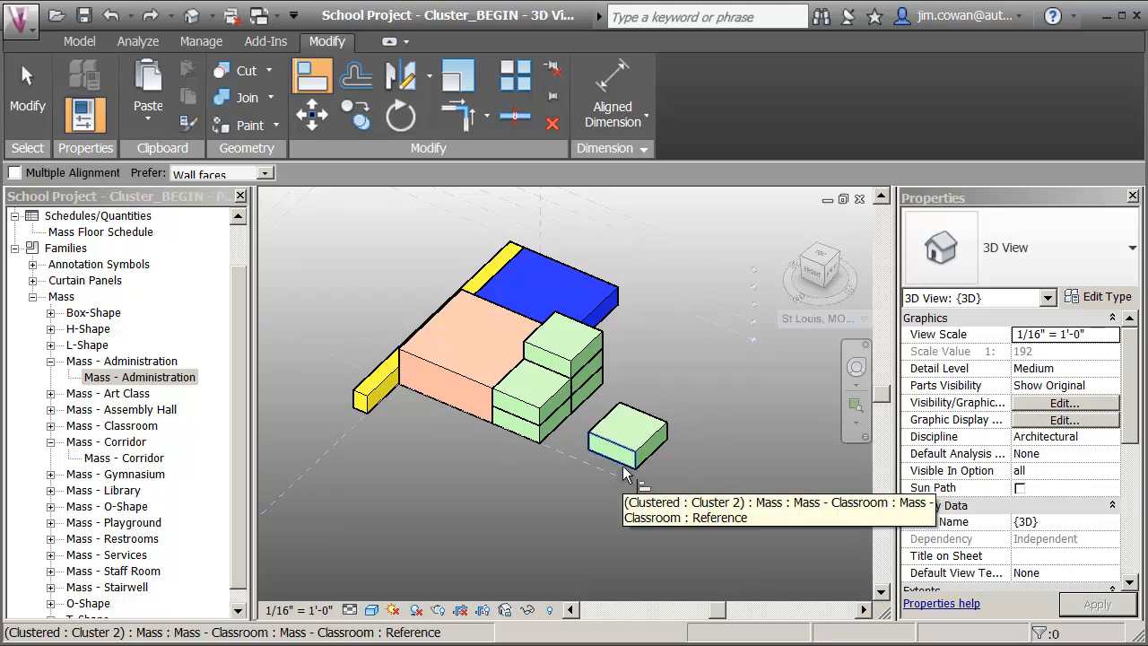
key("Tab")
left_click(625, 469)
left_click(535, 383)
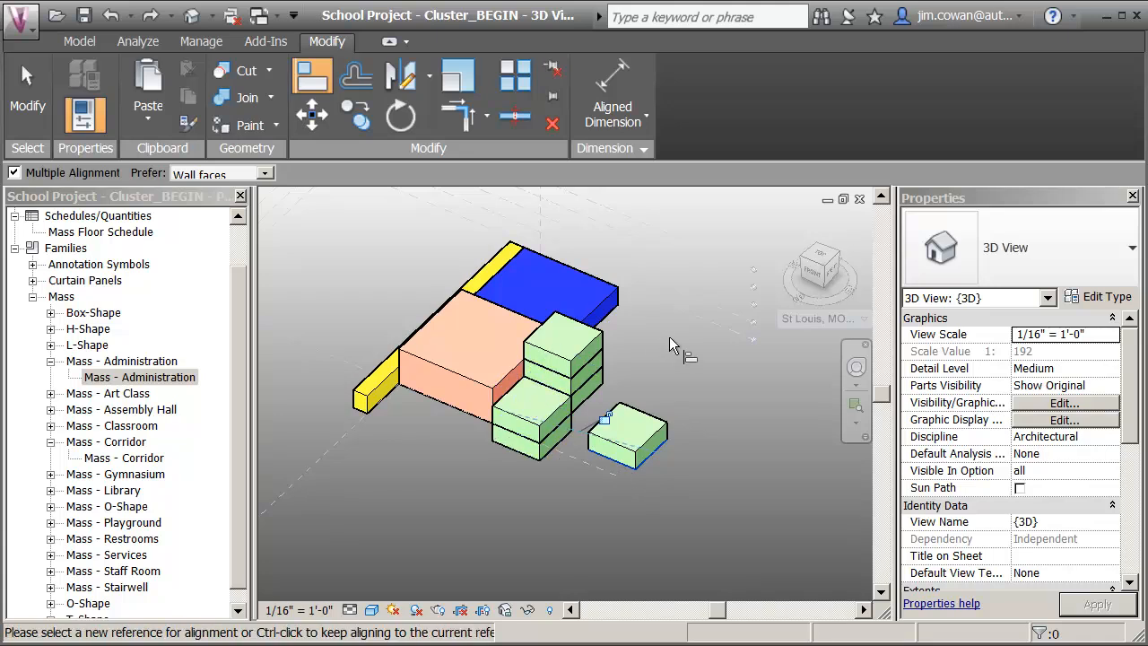
key("ctrl+z")
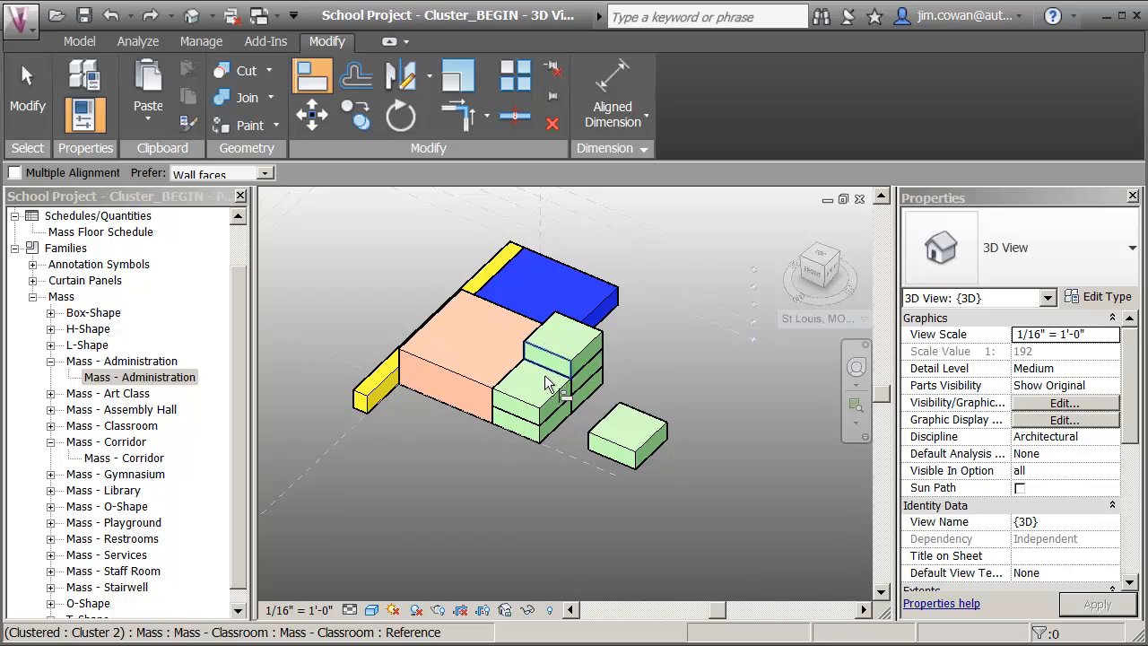
Align the remaining classroom's underside with the front stack's top face, and its side and front faces flush with the stack.
left_click(543, 386)
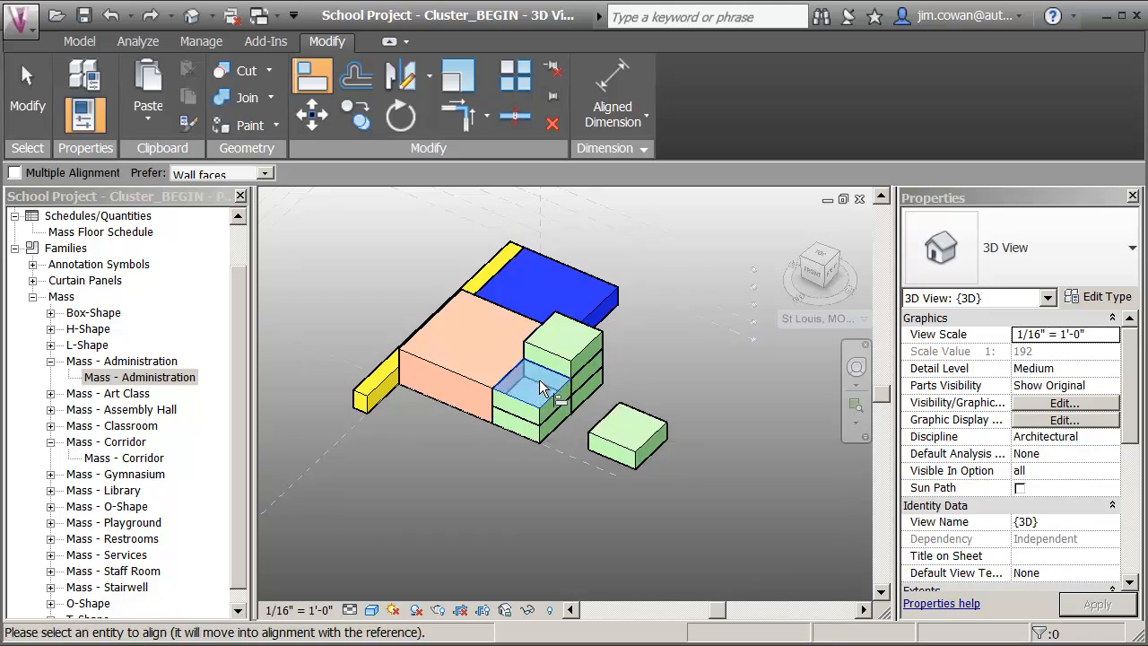
left_click(625, 464)
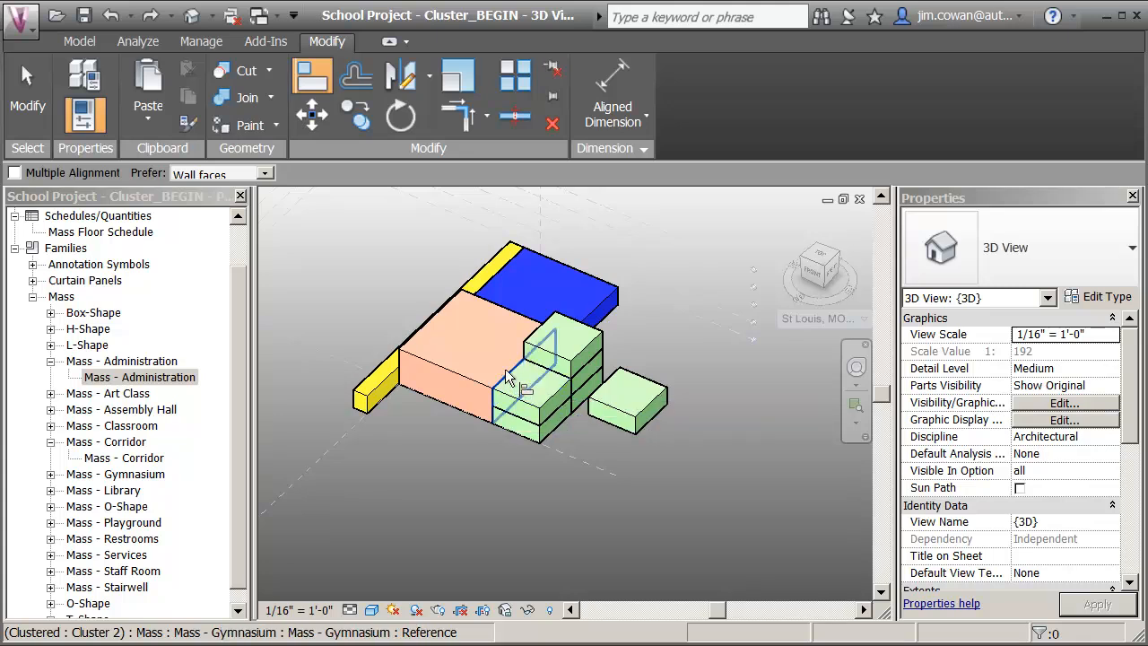
left_click(607, 341)
left_click(612, 371)
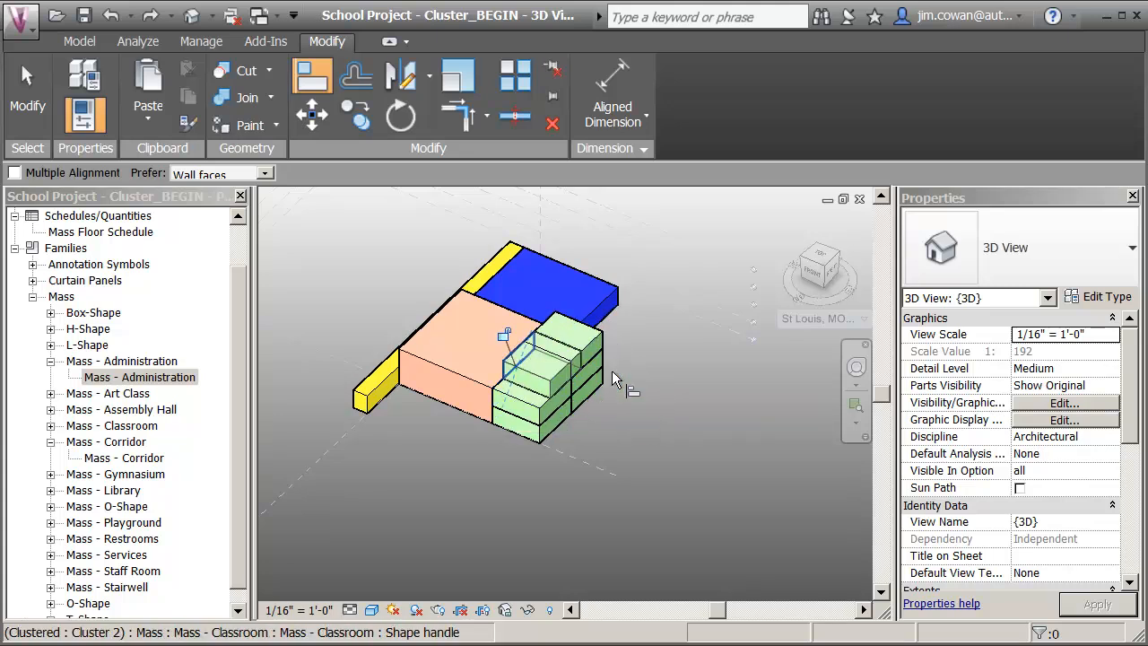
left_click(531, 413)
left_click(535, 387)
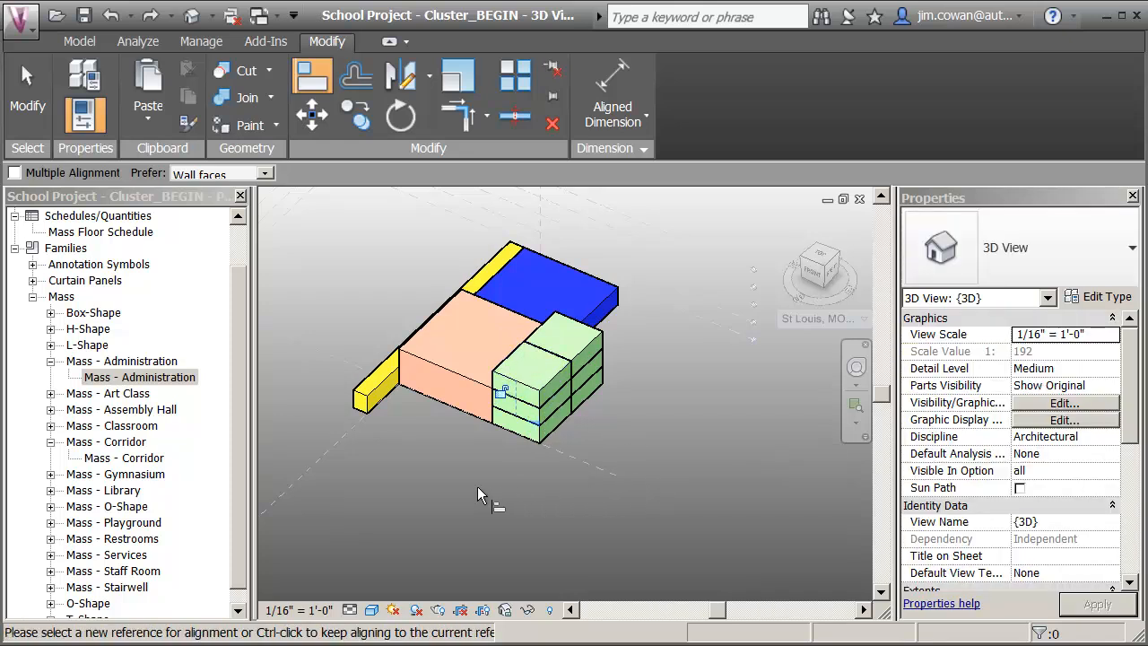
key("Escape")
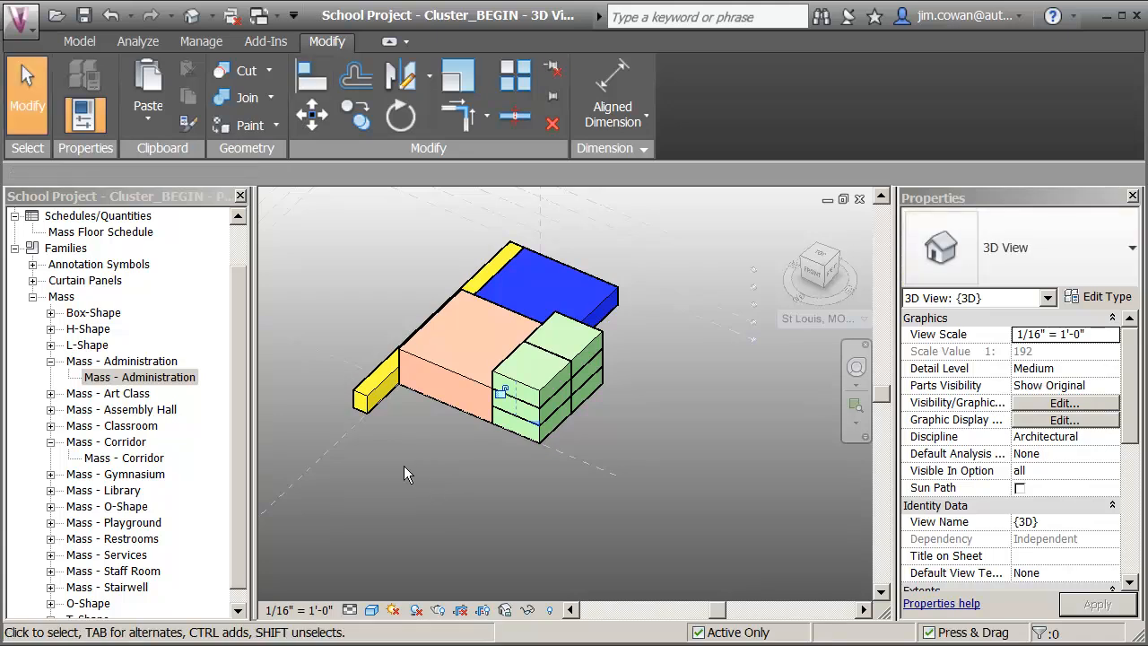
Create a similar mass from the existing corridor and place it on the Level 1 work plane, free-standing beside the original.
left_click(365, 392)
right_click(364, 393)
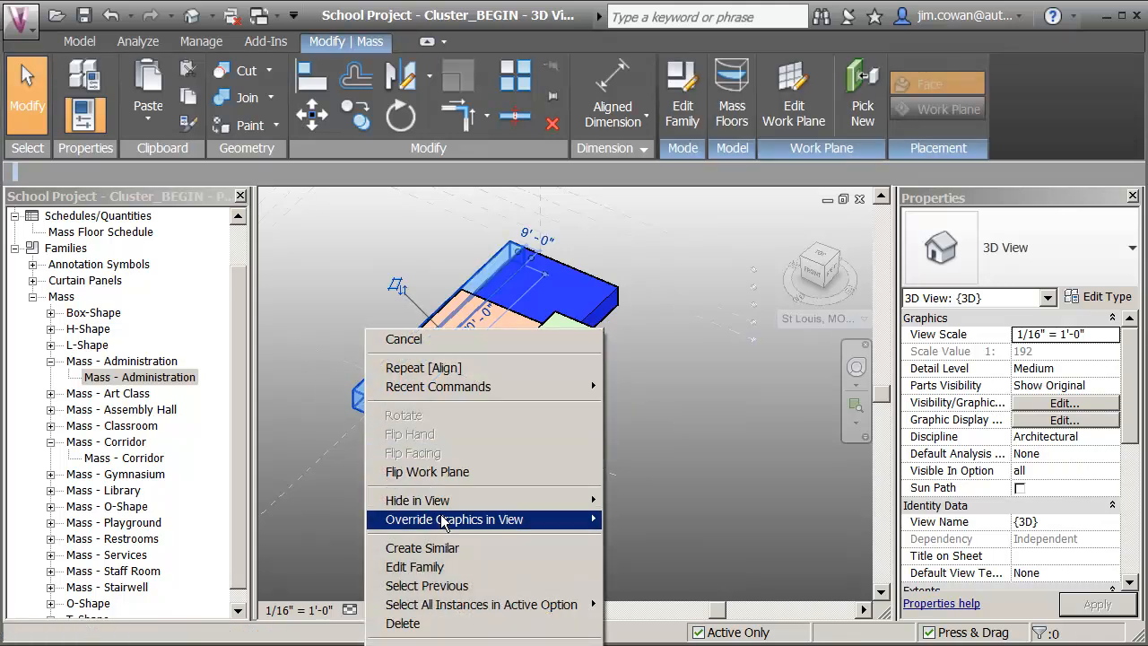
left_click(431, 547)
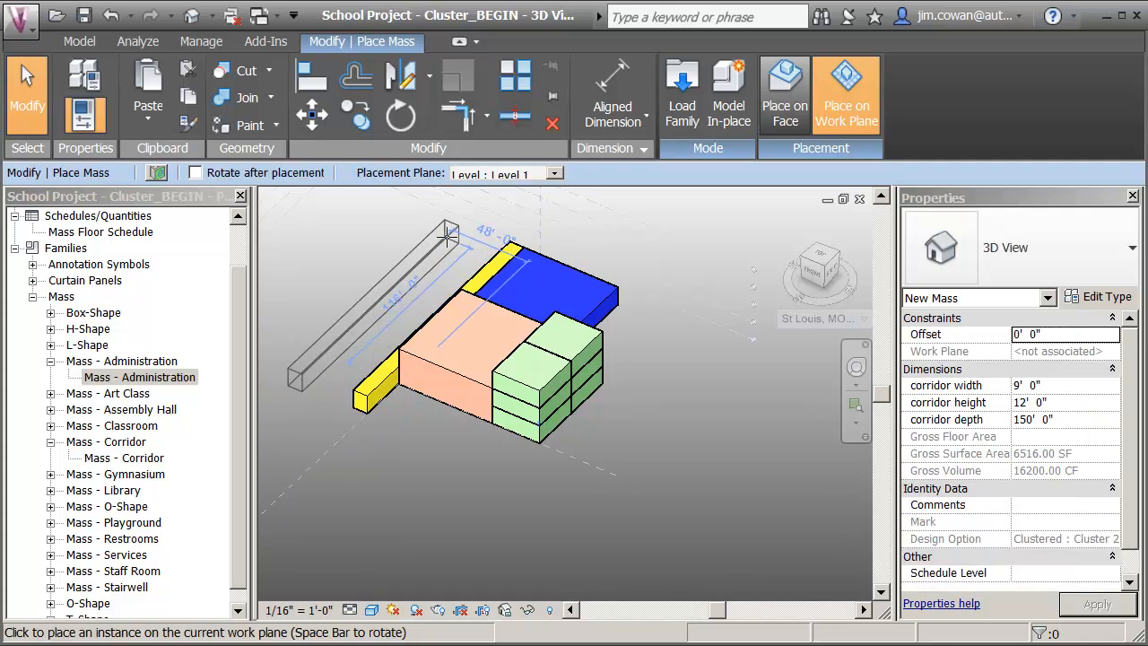
left_click(447, 235)
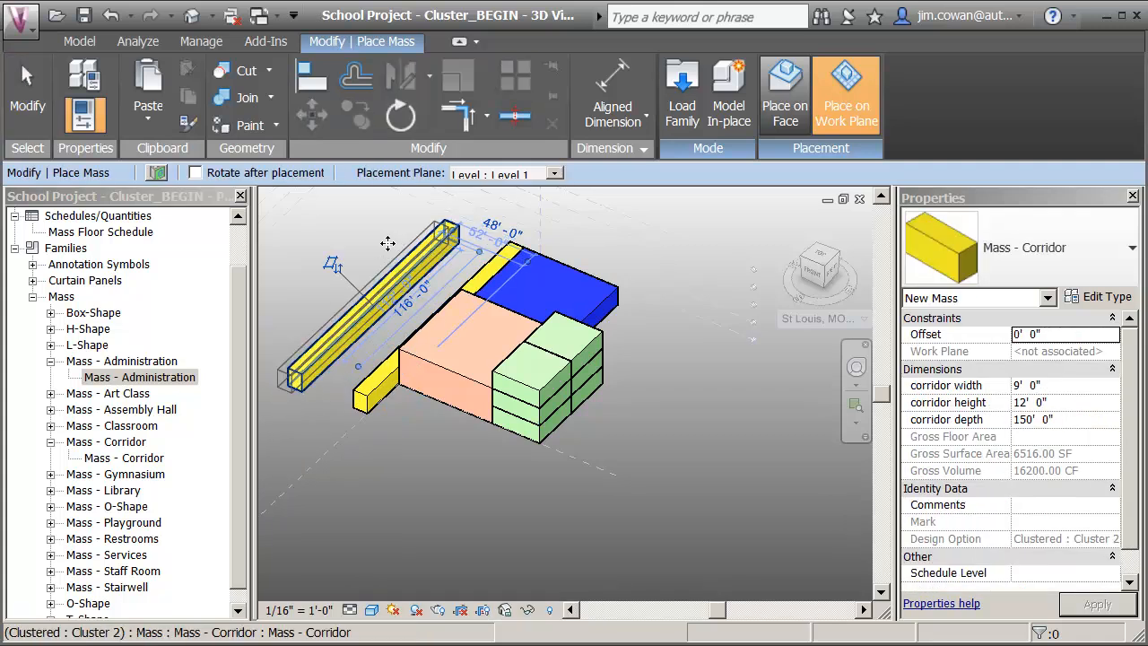
key("Escape")
key("Escape")
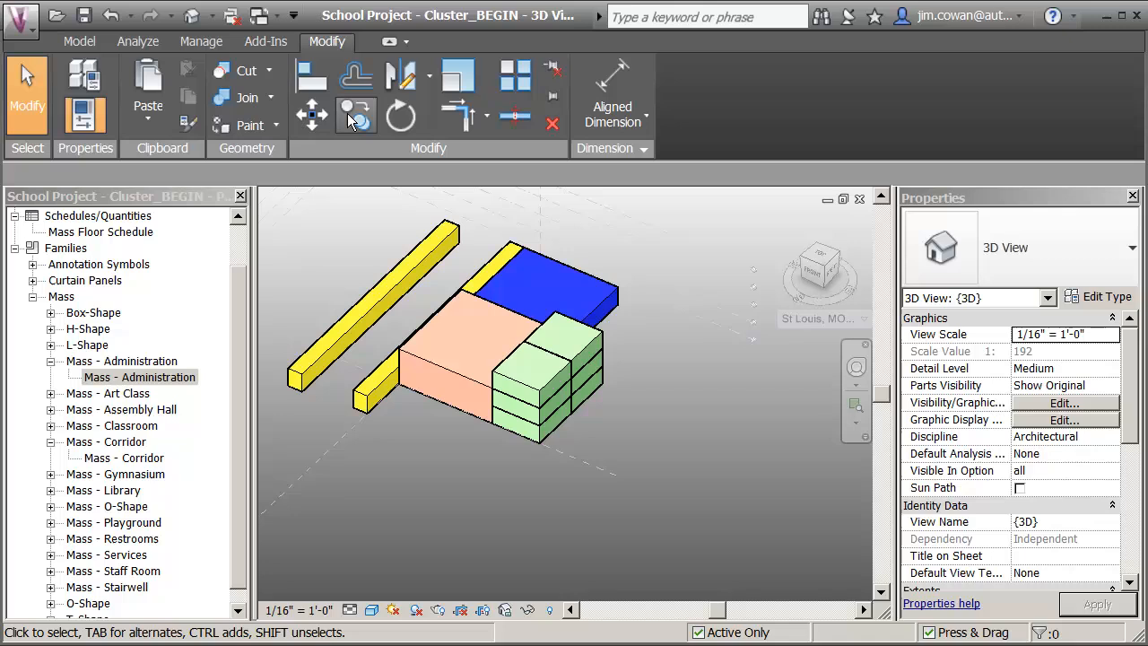
Align the new corridor's underside with the existing corridor's top face, and its long side face with the one below.
left_click(308, 83)
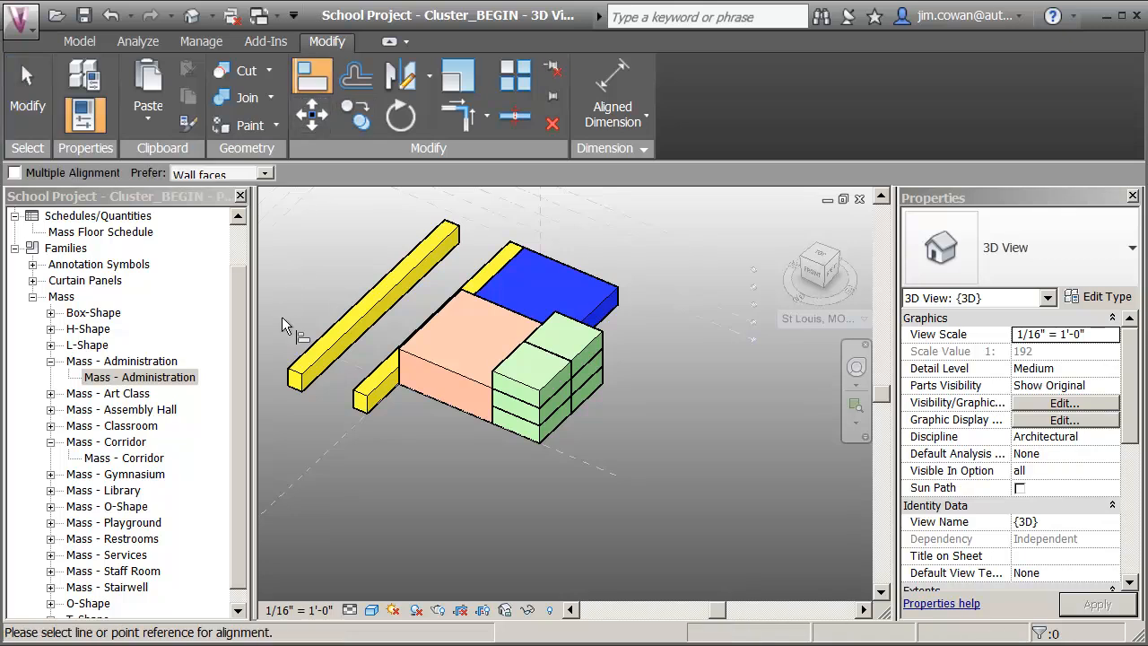
left_click(377, 386)
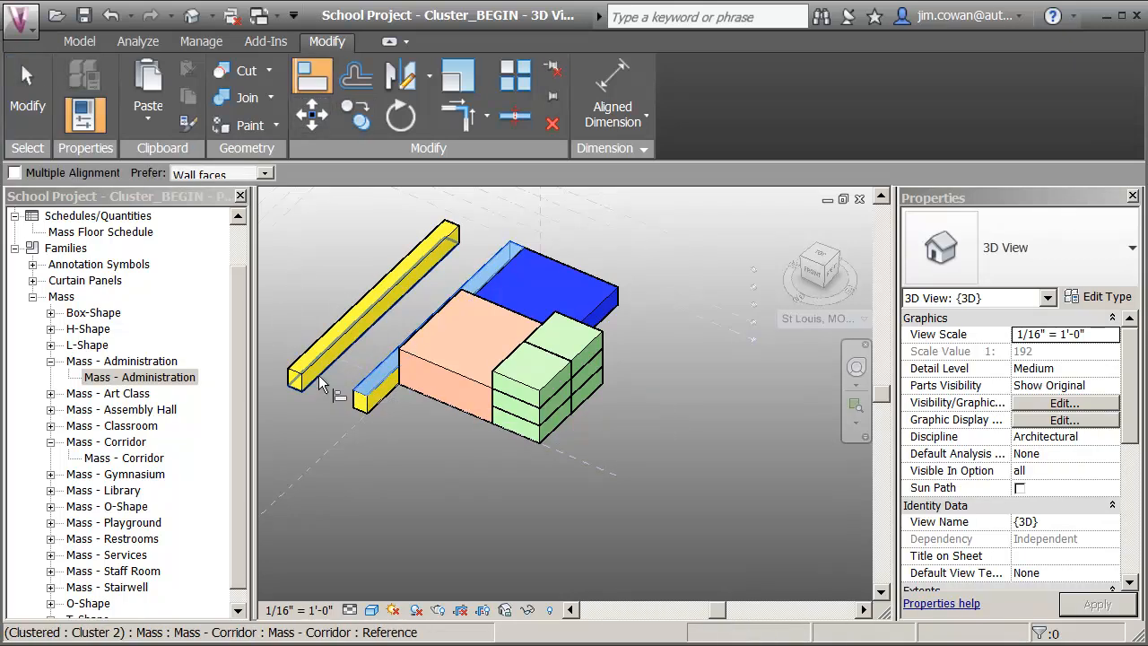
left_click(319, 378)
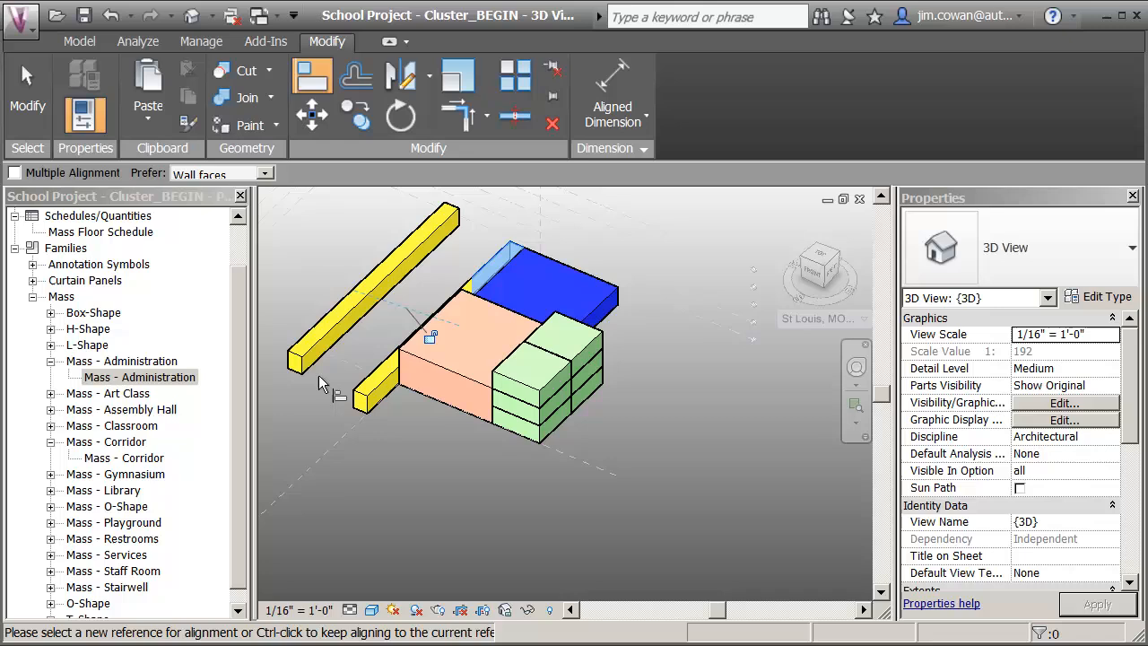
left_click(386, 393)
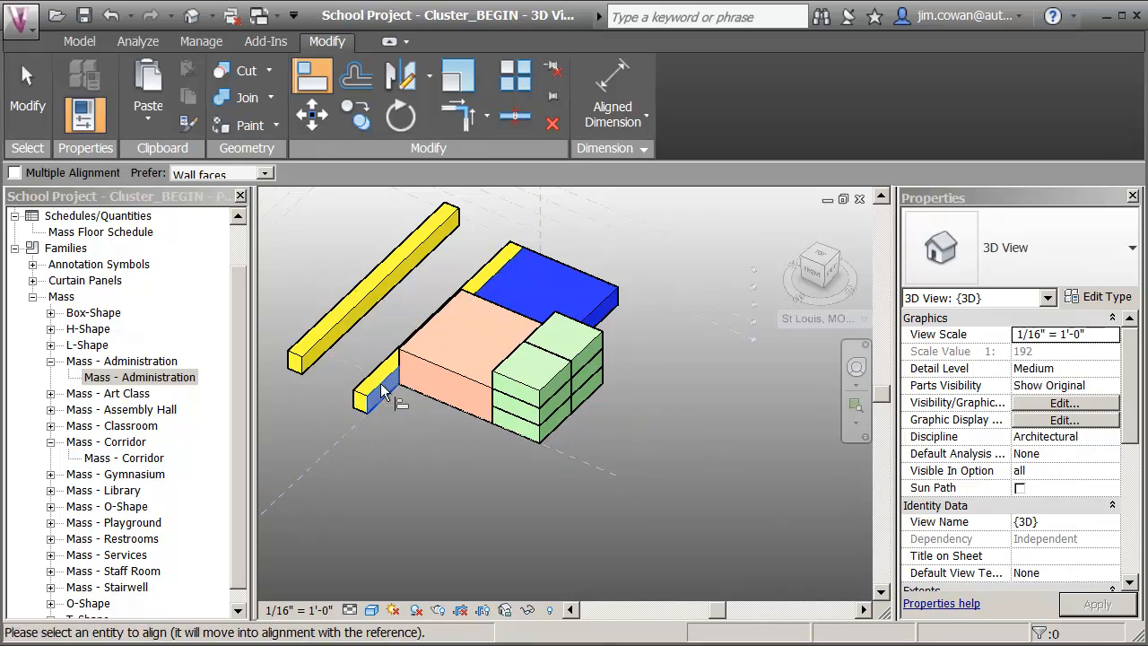
left_click(343, 335)
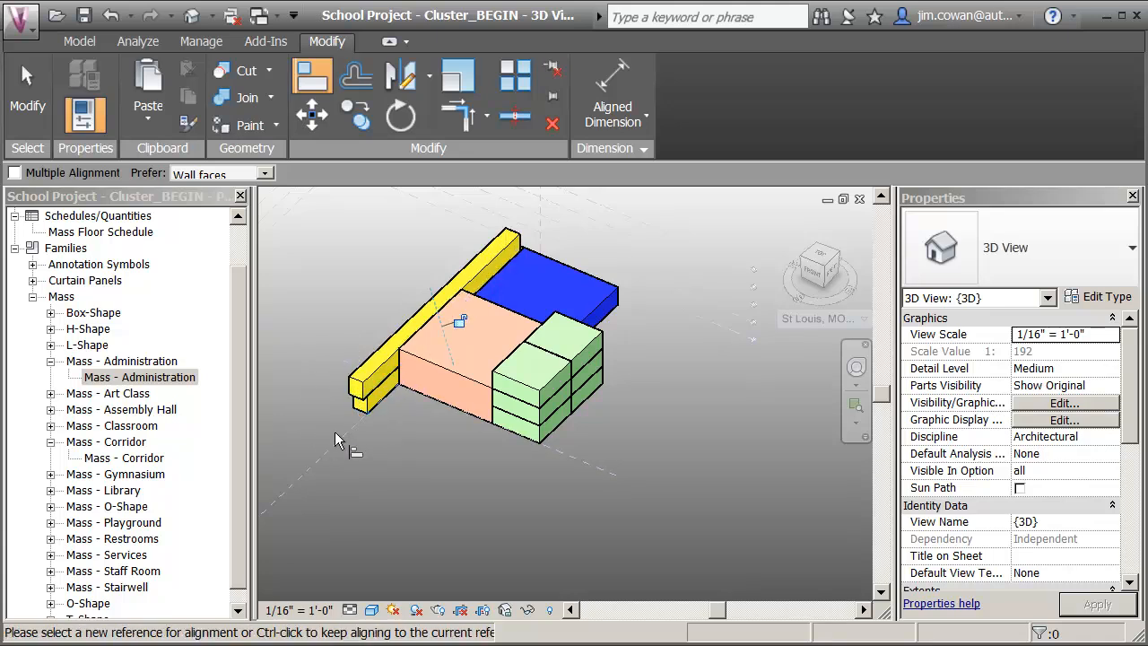
Align the upper corridor's front end face with the end face of the corridor below.
scroll(325, 397, "up", 5)
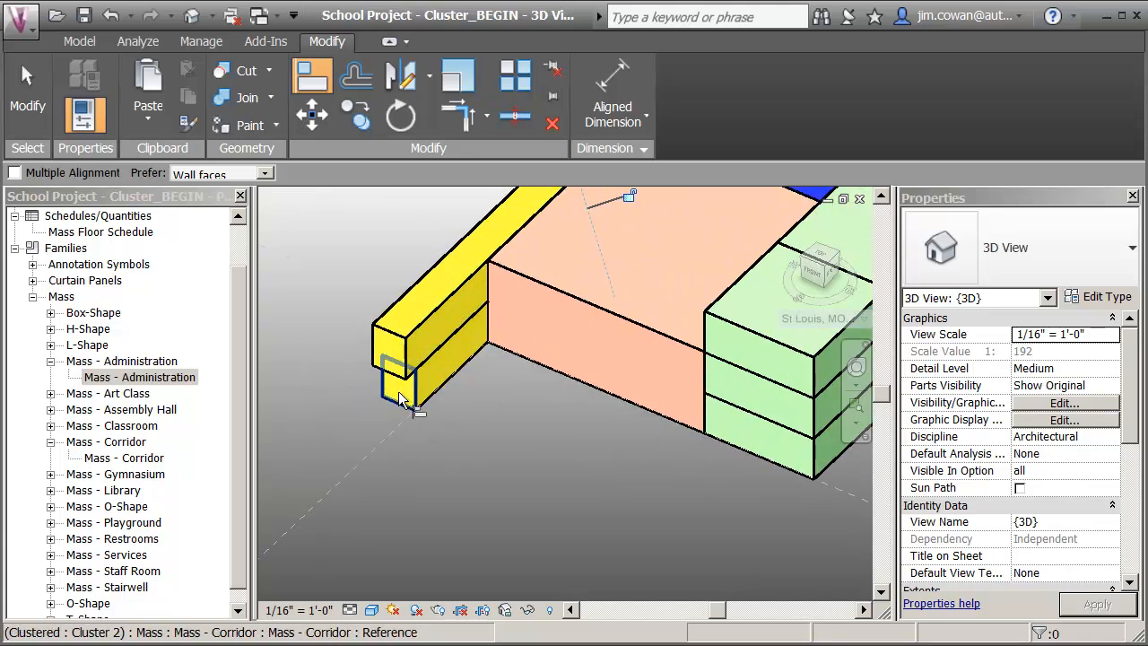
left_click(403, 401)
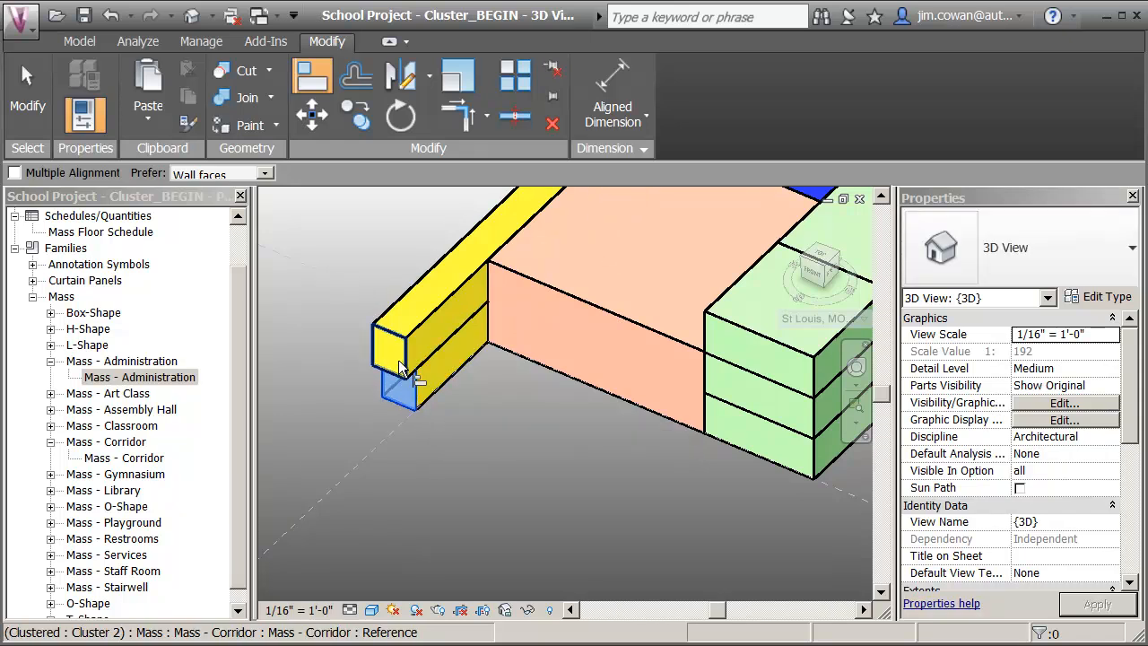
left_click(385, 341)
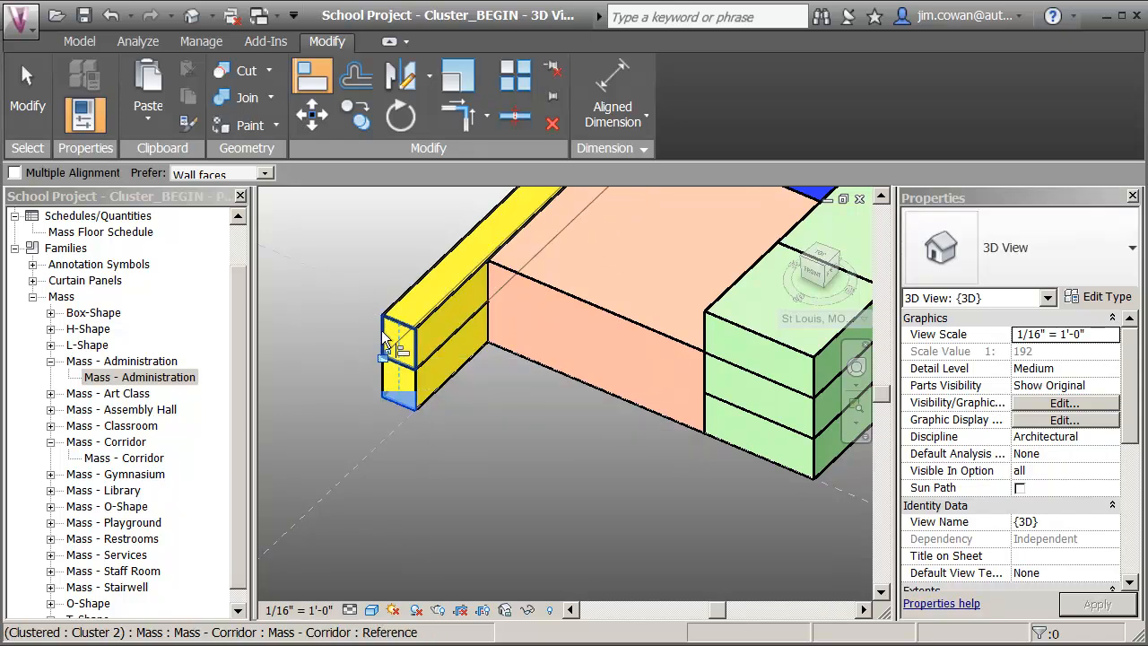
scroll(341, 301, "down", 4)
middle_click_drag(466, 444, 567, 563)
scroll(532, 521, "up", 4)
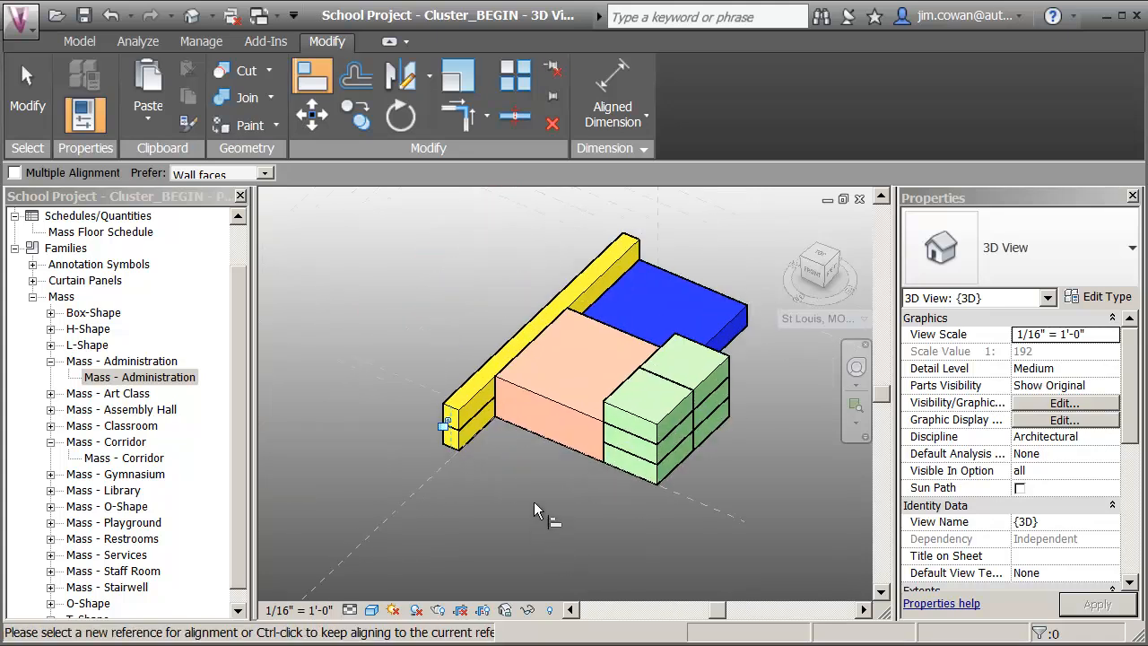
key("Escape")
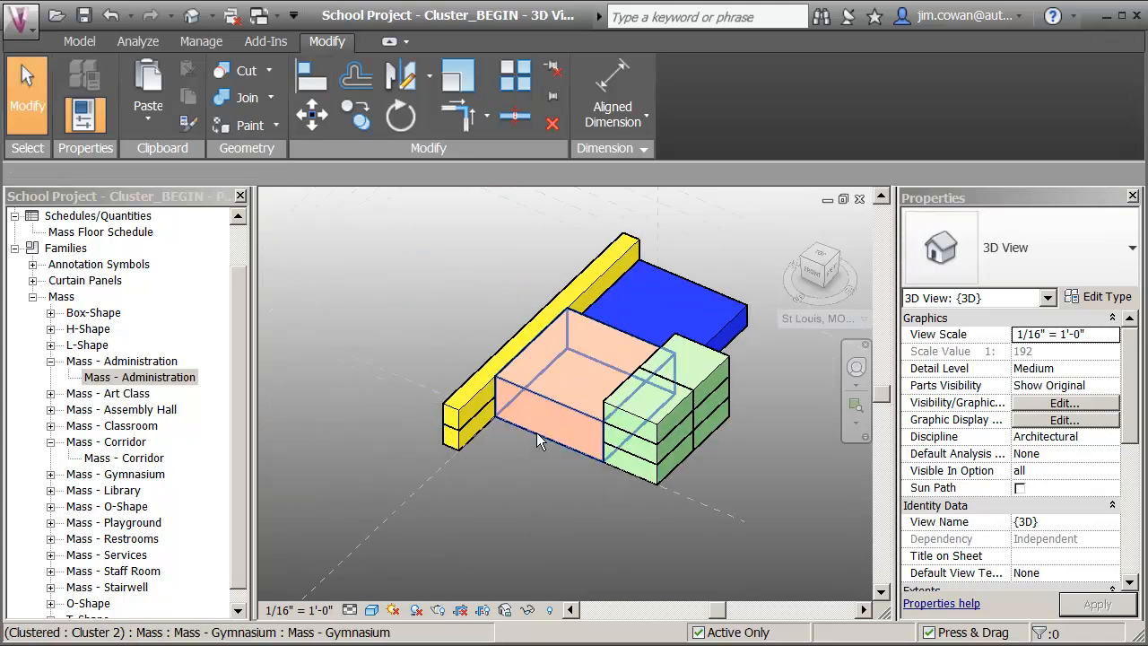
Add a mass floor at Level 1 to the gymnasium mass.
left_click(537, 433)
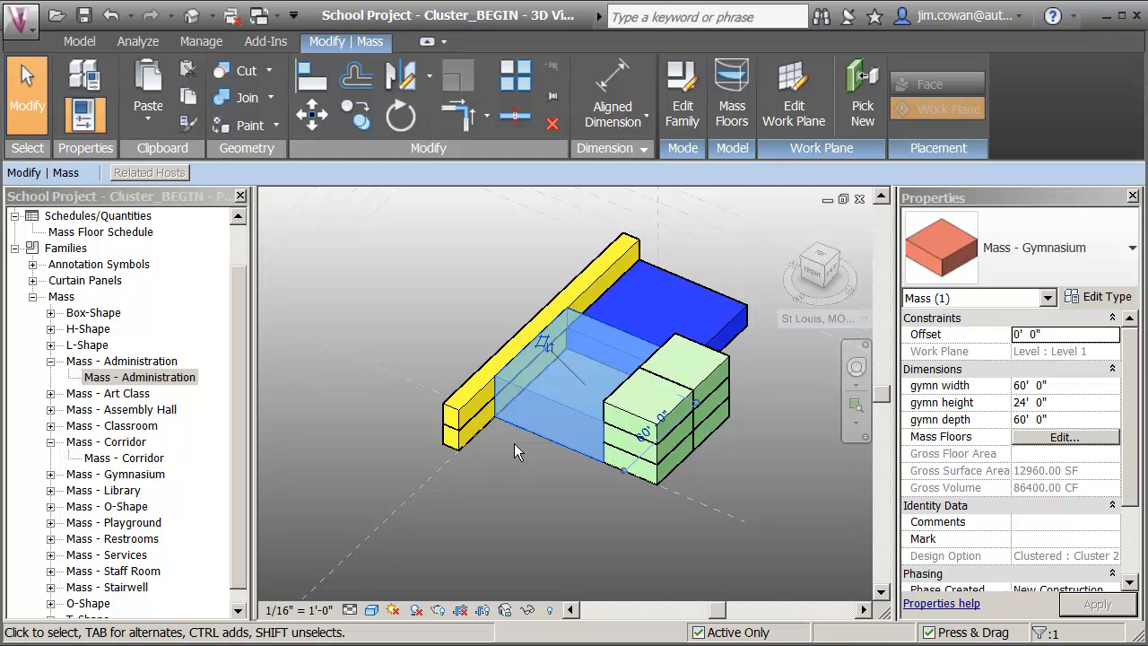
left_click(741, 126)
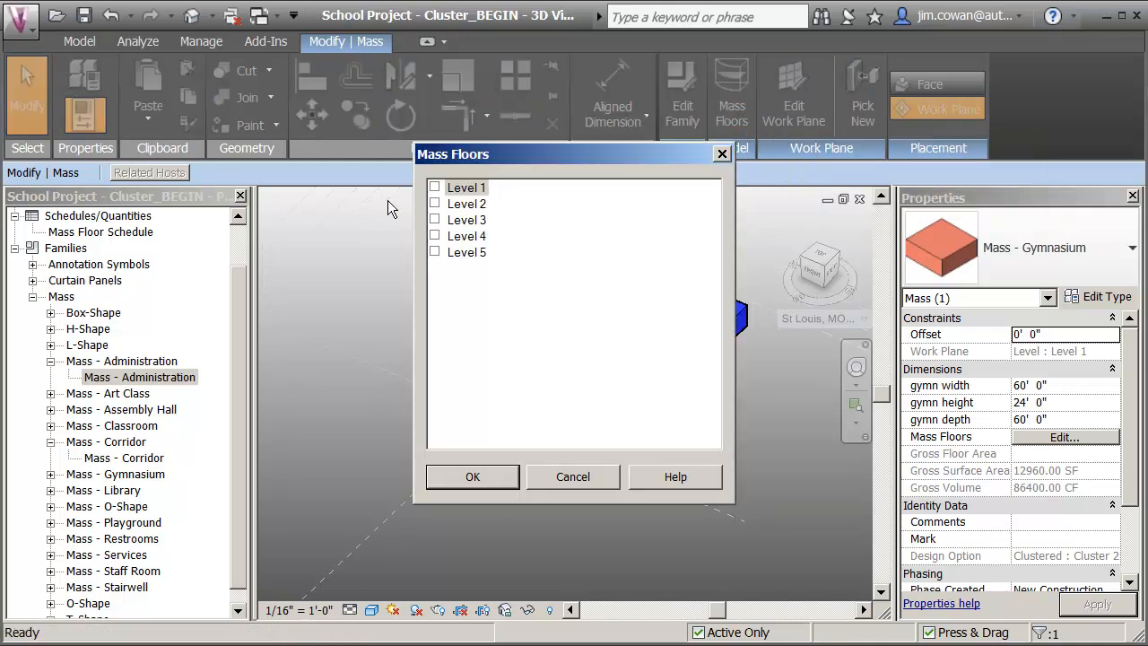
left_click(440, 190)
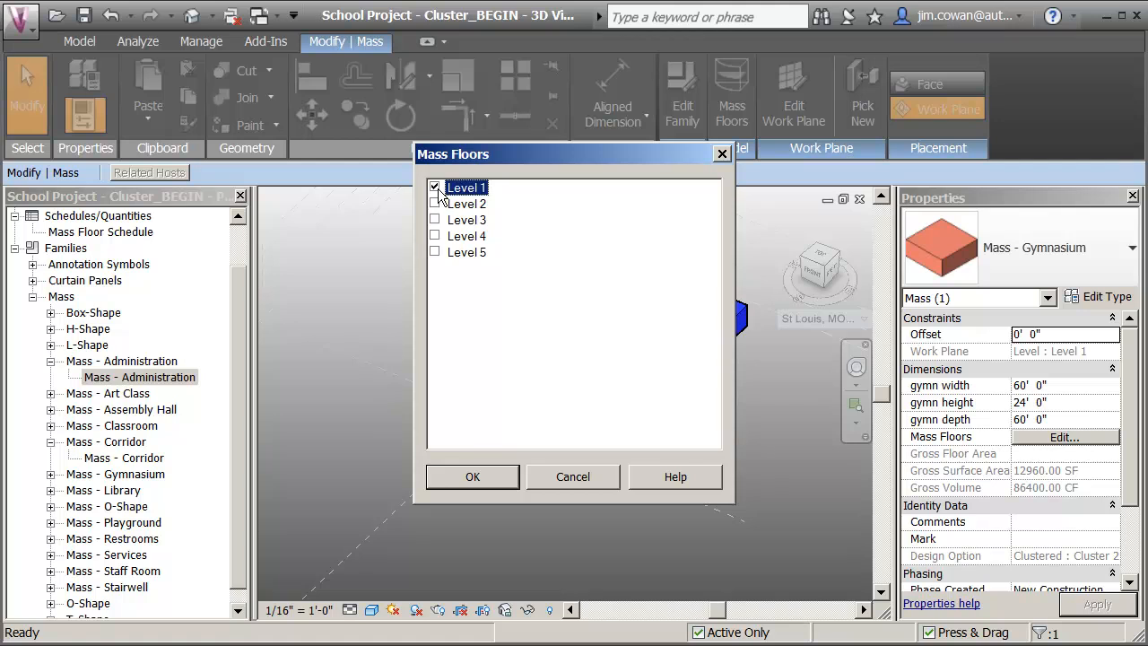
left_click(495, 479)
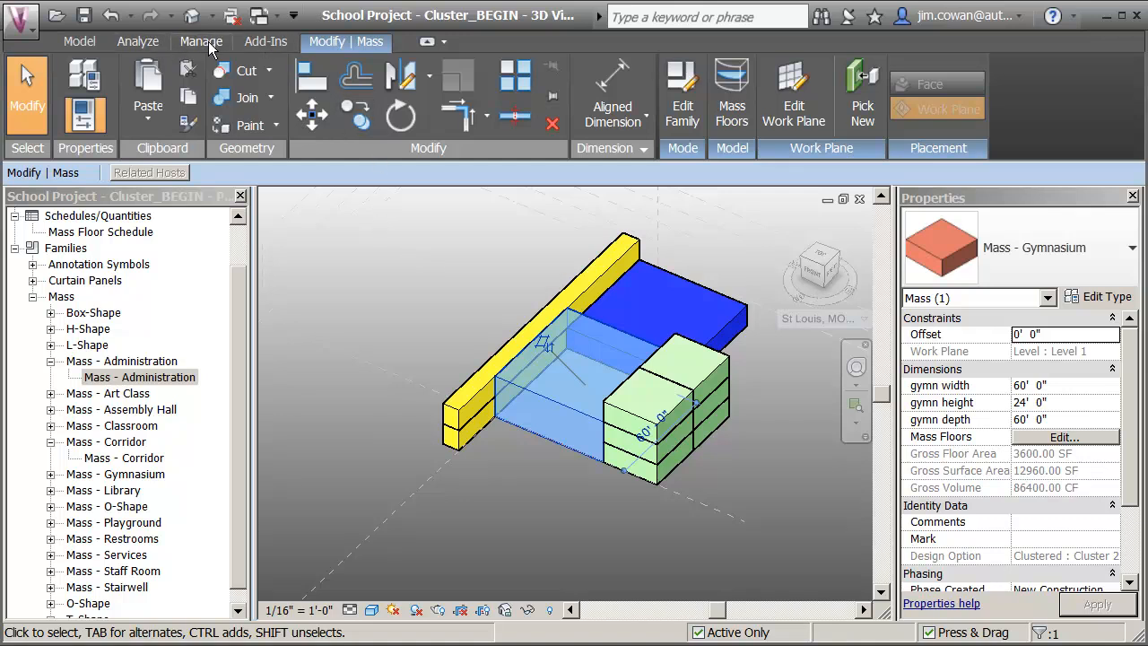
Turn on Create Energy Model in the energy settings.
left_click(154, 42)
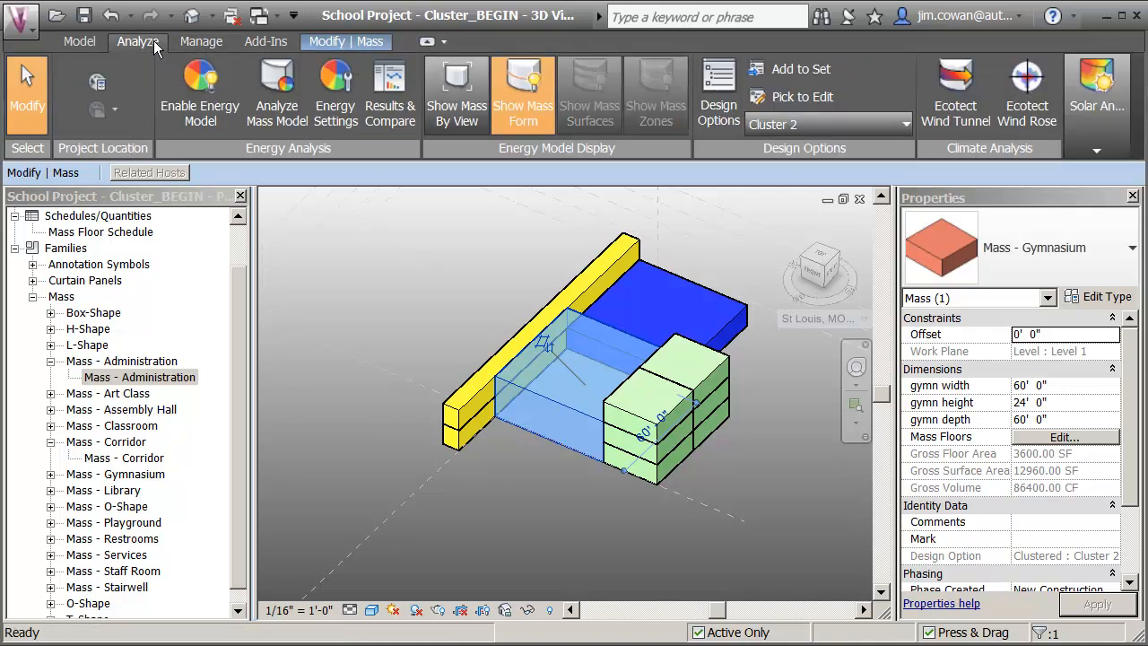
left_click(337, 98)
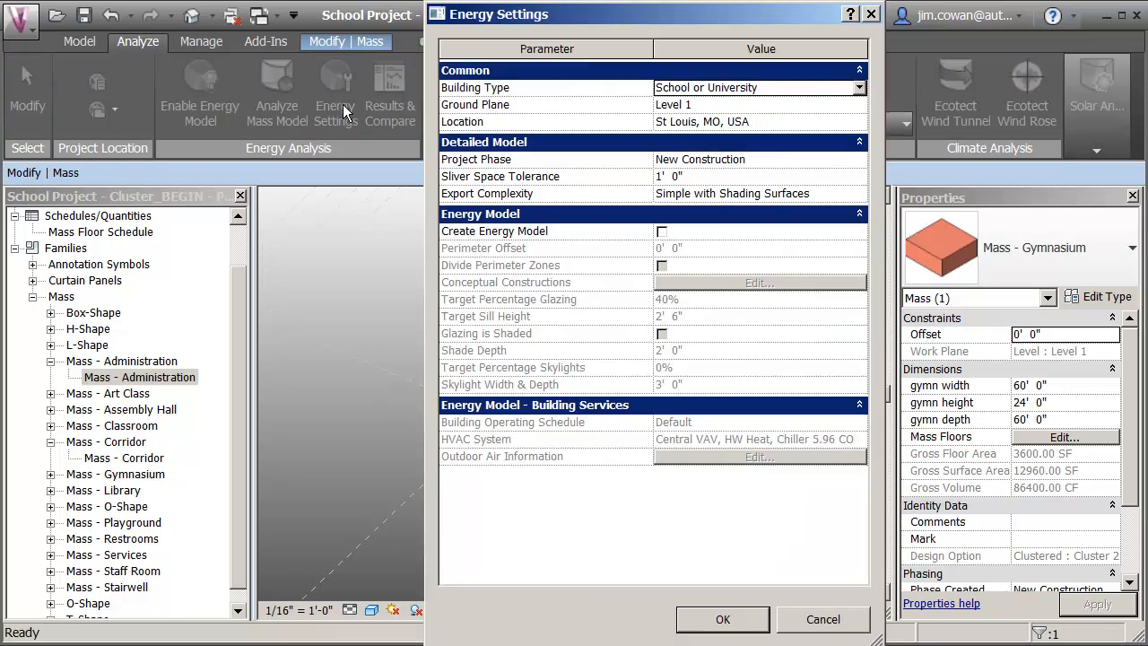
left_click(669, 232)
left_click(664, 233)
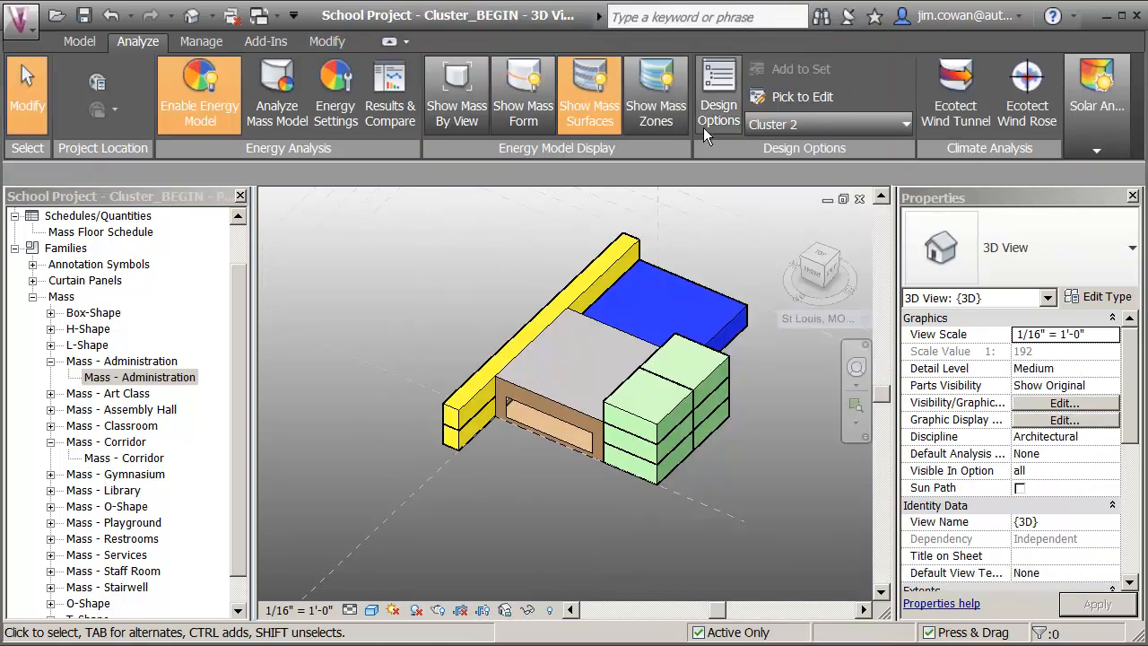
Add a Level 1 mass floor to the administration mass, the two ground-level classrooms and the lower corridor.
left_click(739, 319)
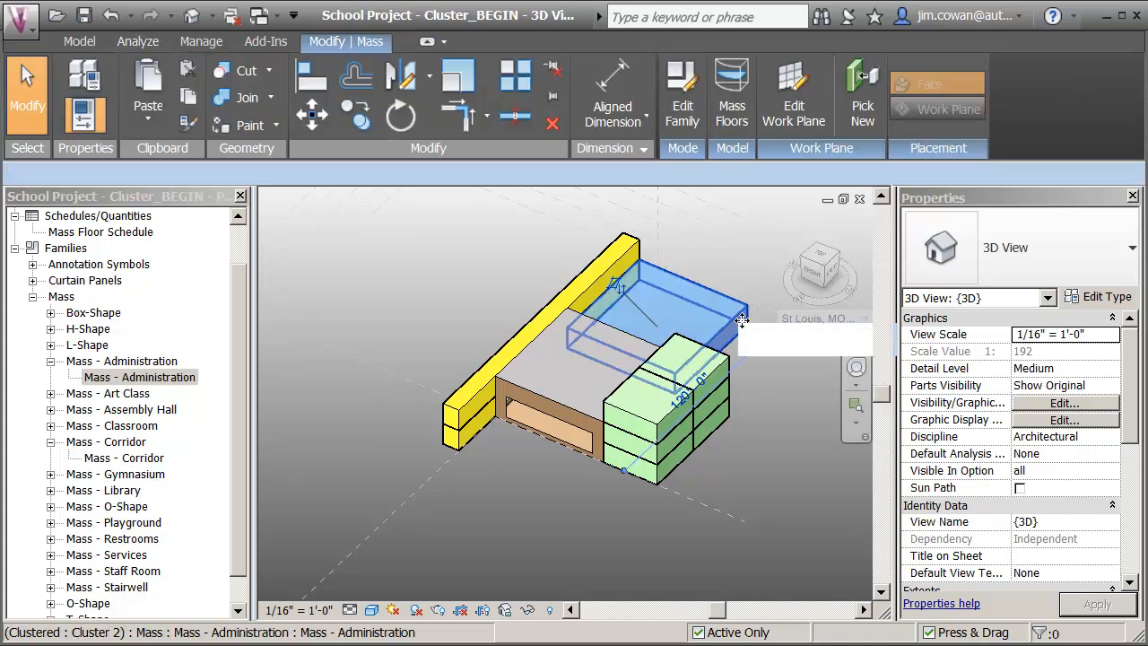
left_click(717, 429, "ctrl")
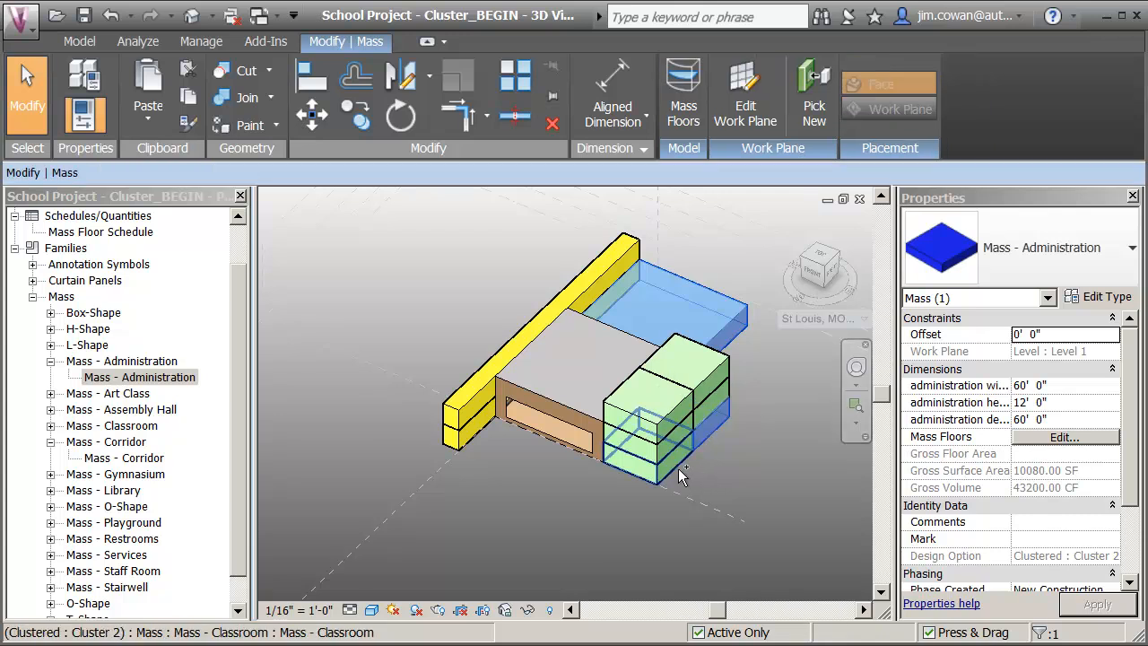
left_click(676, 467, "ctrl")
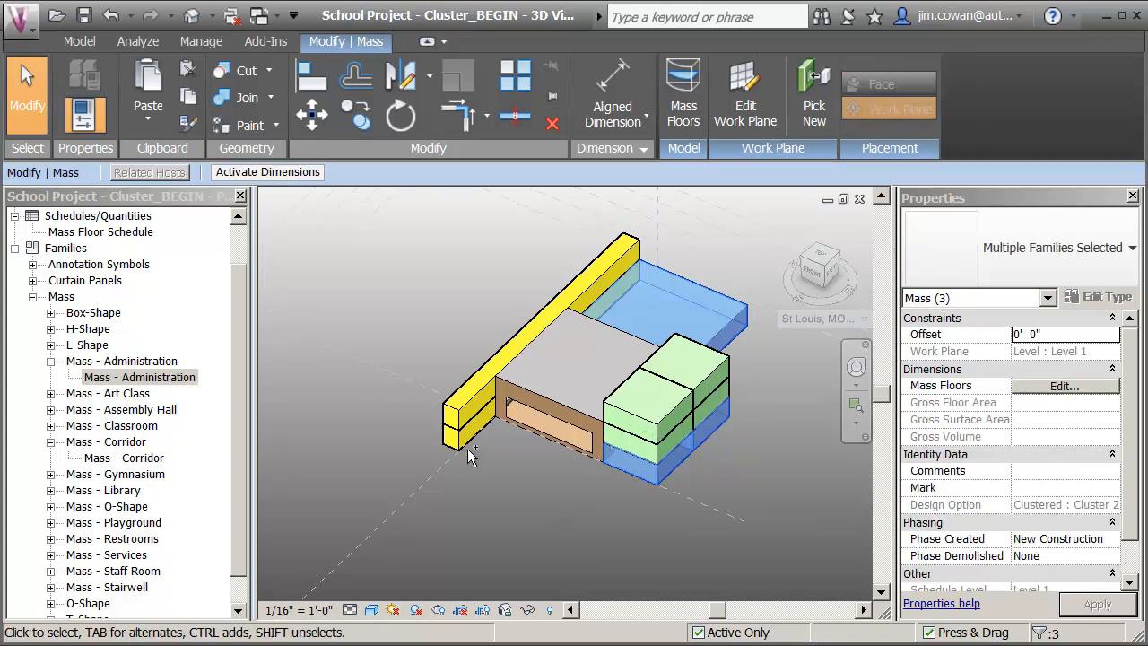
left_click(468, 453, "ctrl")
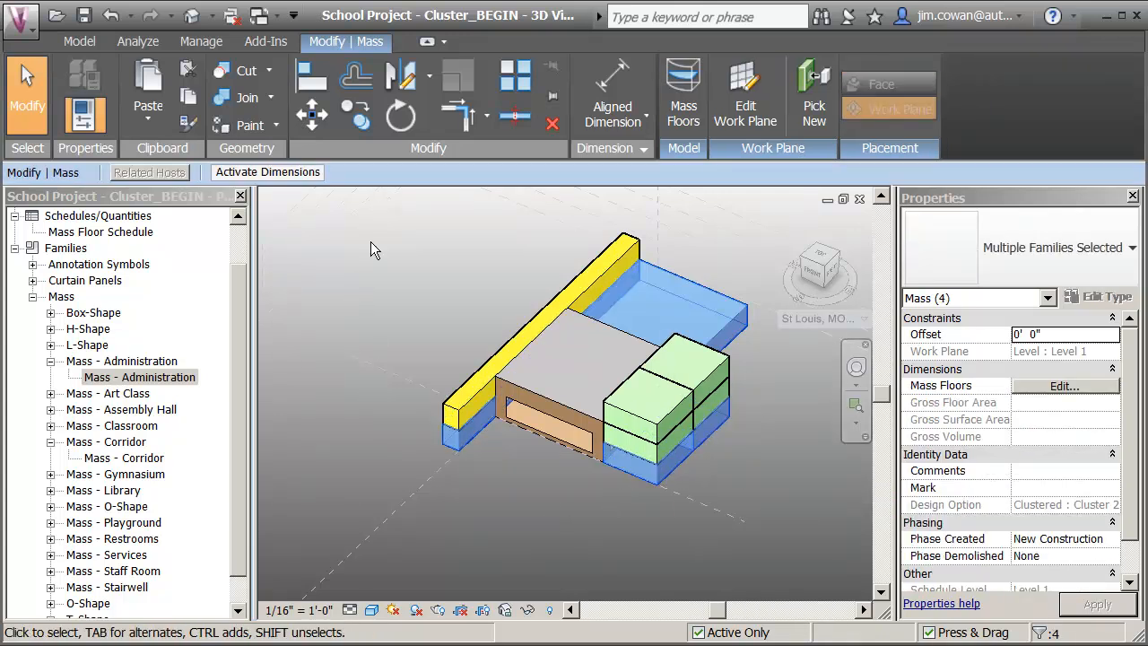
left_click(685, 106)
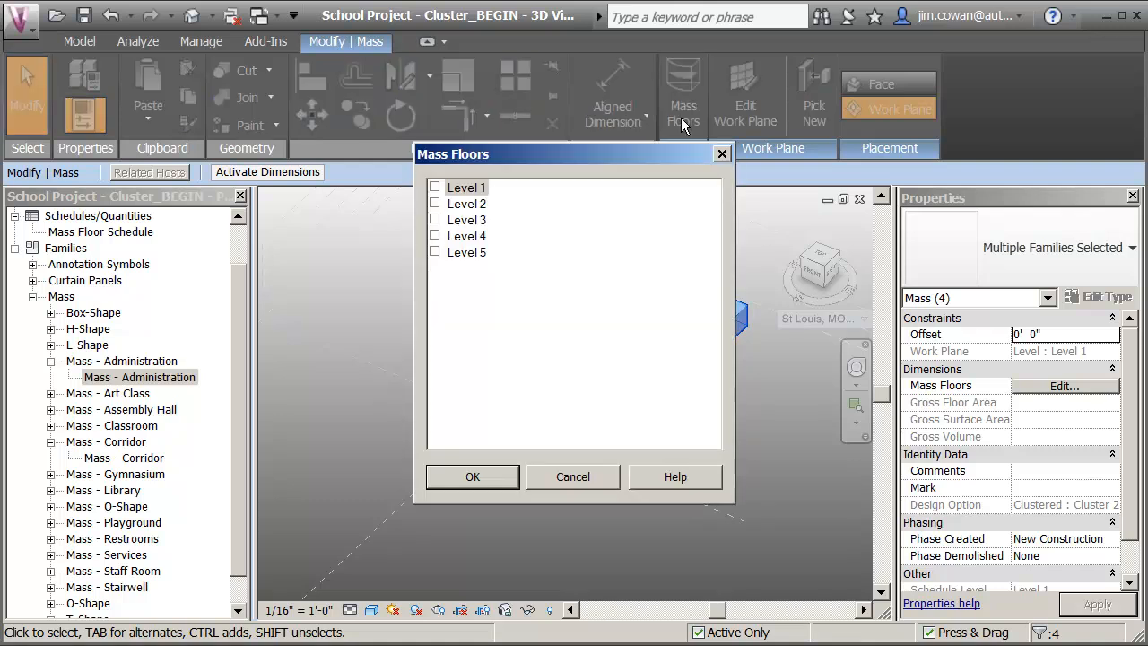
left_click(441, 192)
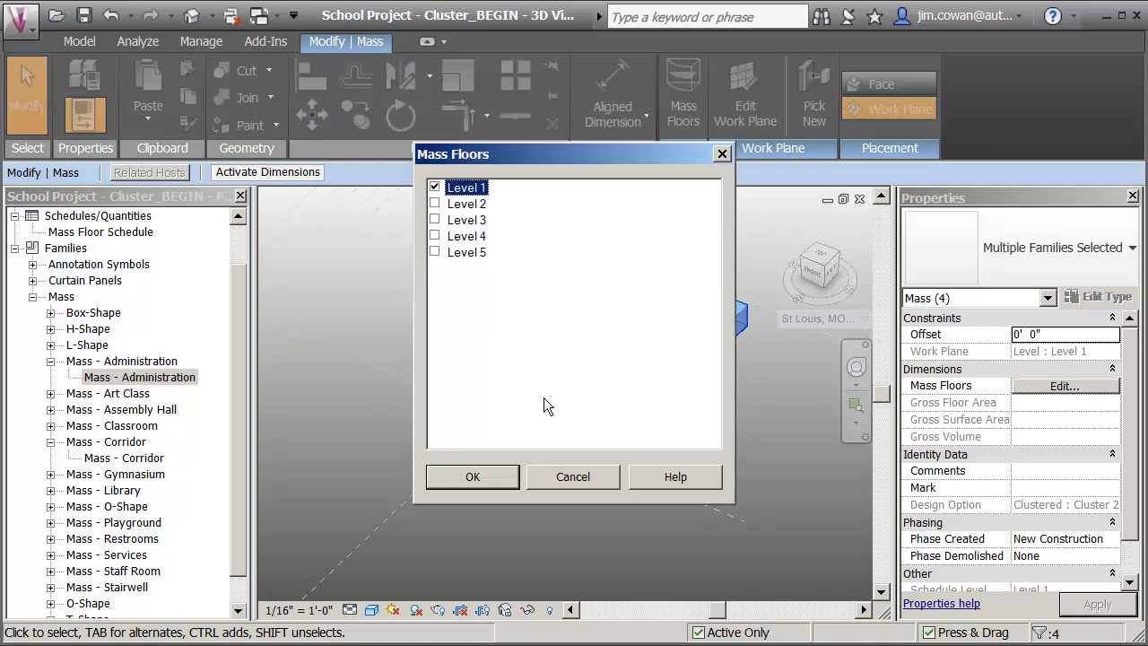
left_click(472, 477)
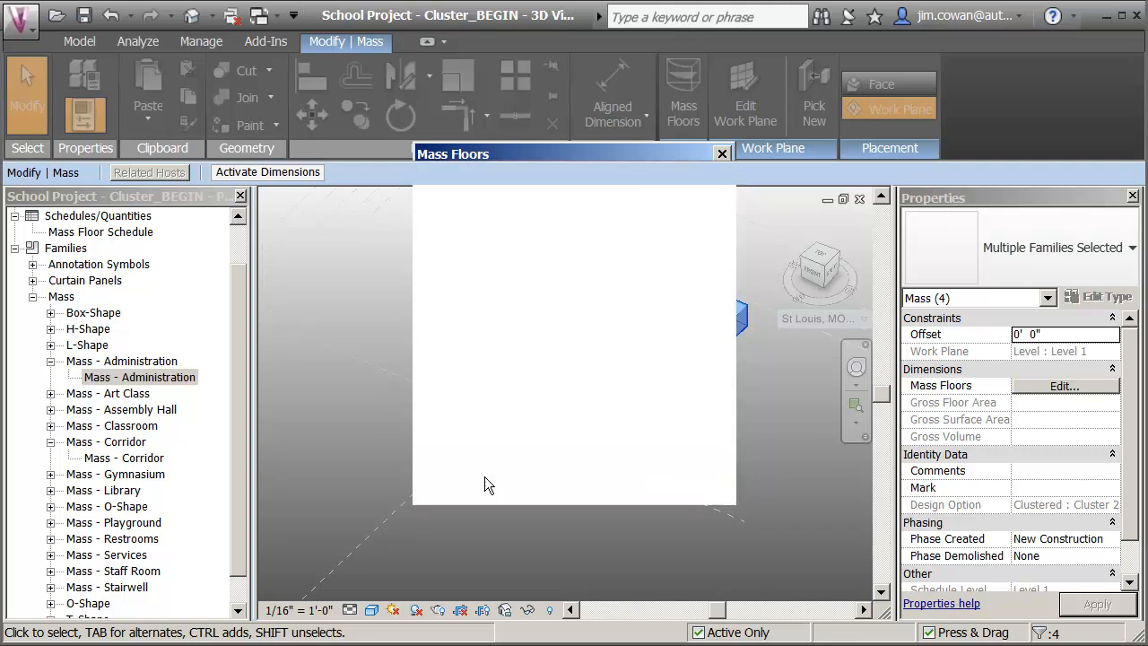
left_click(487, 521)
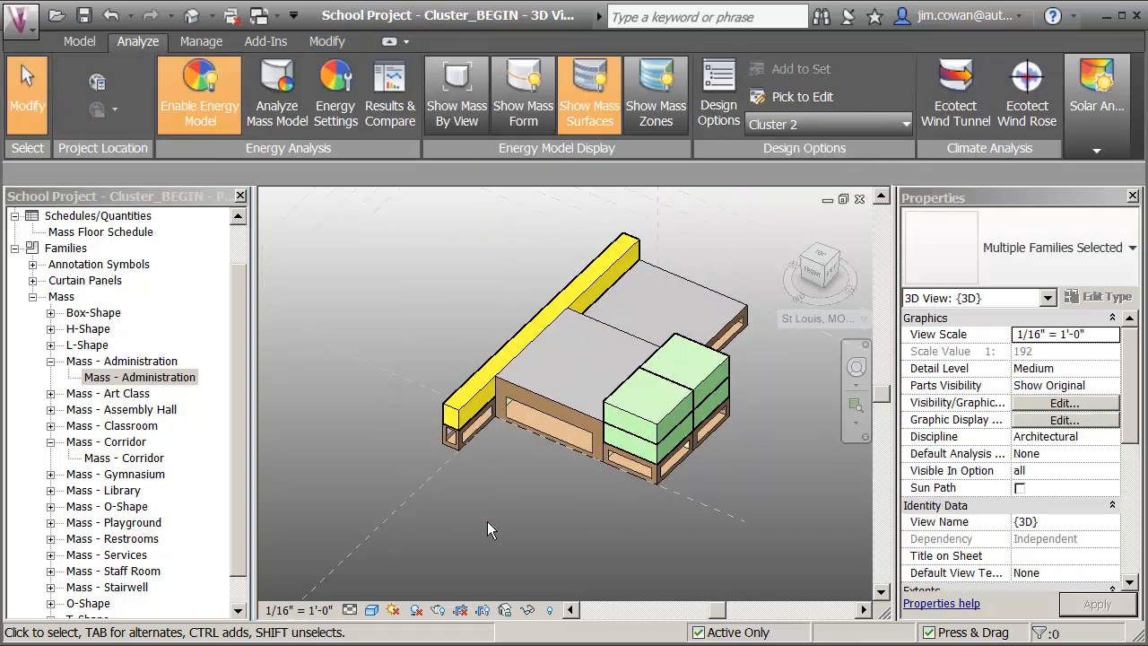
Add a Level 2 mass floor to the two middle-storey classroom masses.
left_click(688, 436)
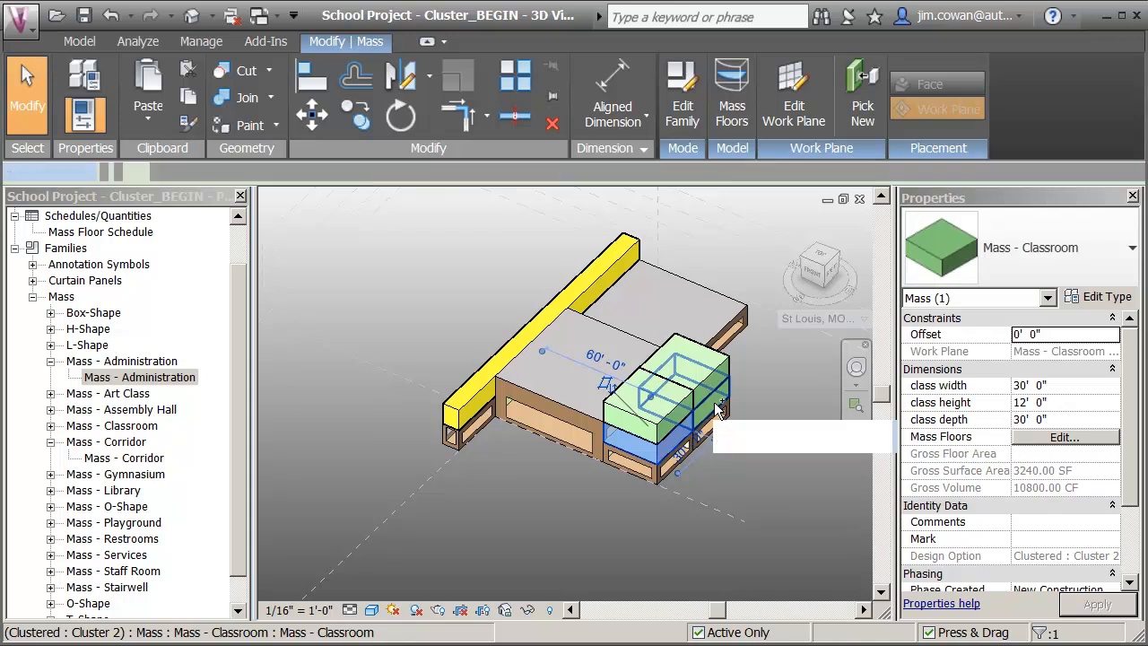
left_click(717, 411, "ctrl")
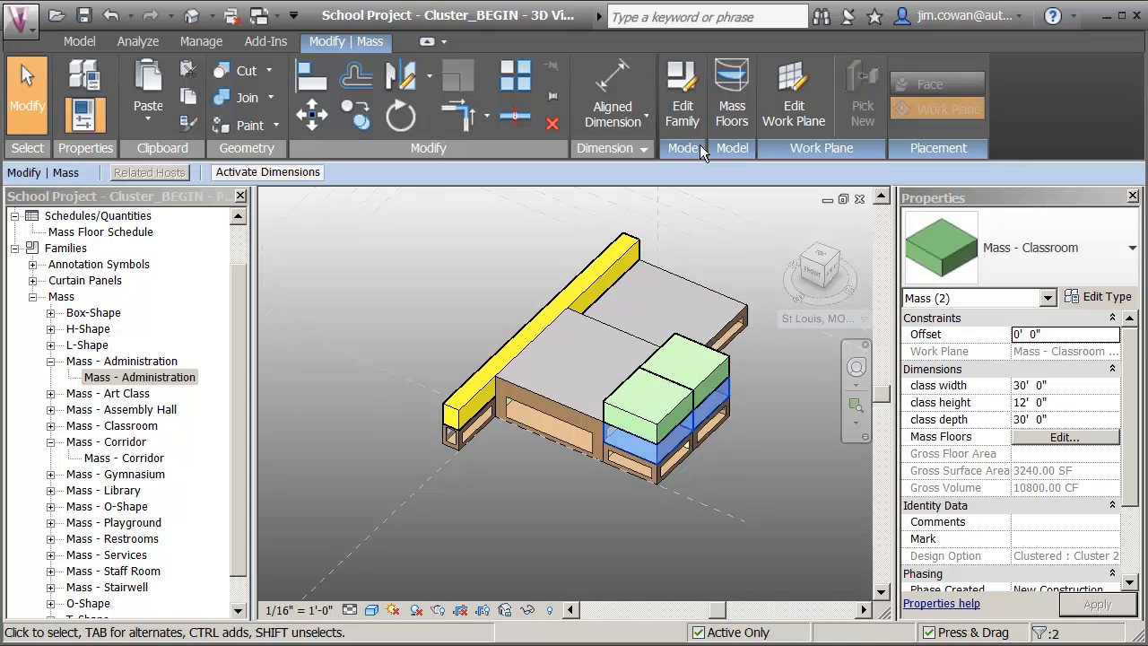
left_click(739, 114)
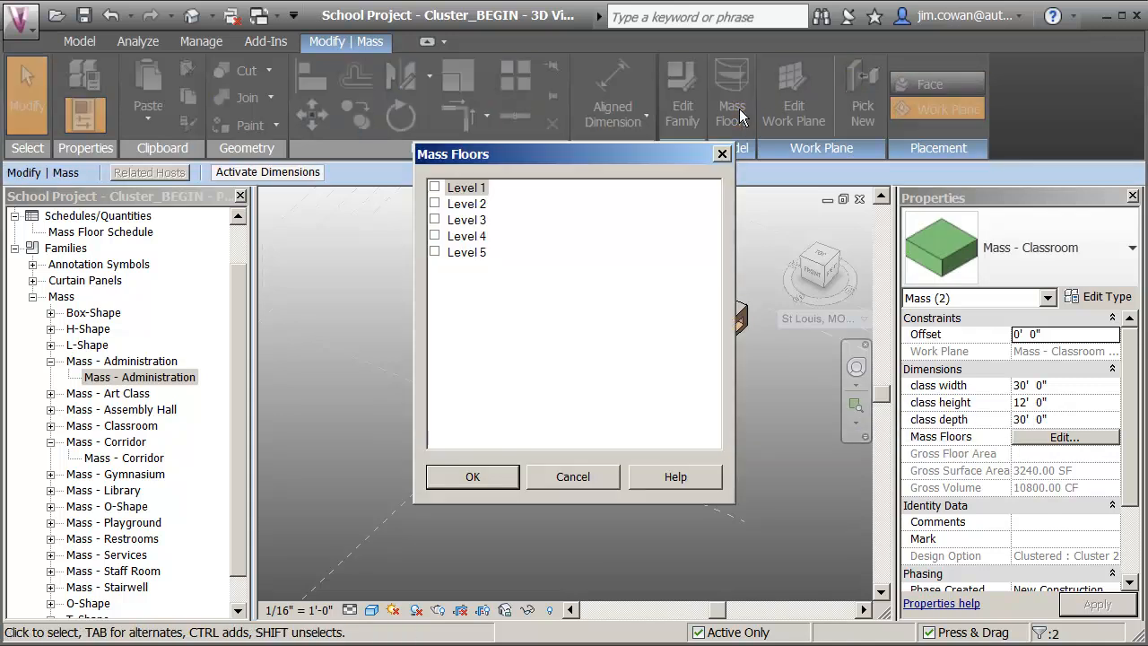
left_click(436, 205)
left_click(491, 476)
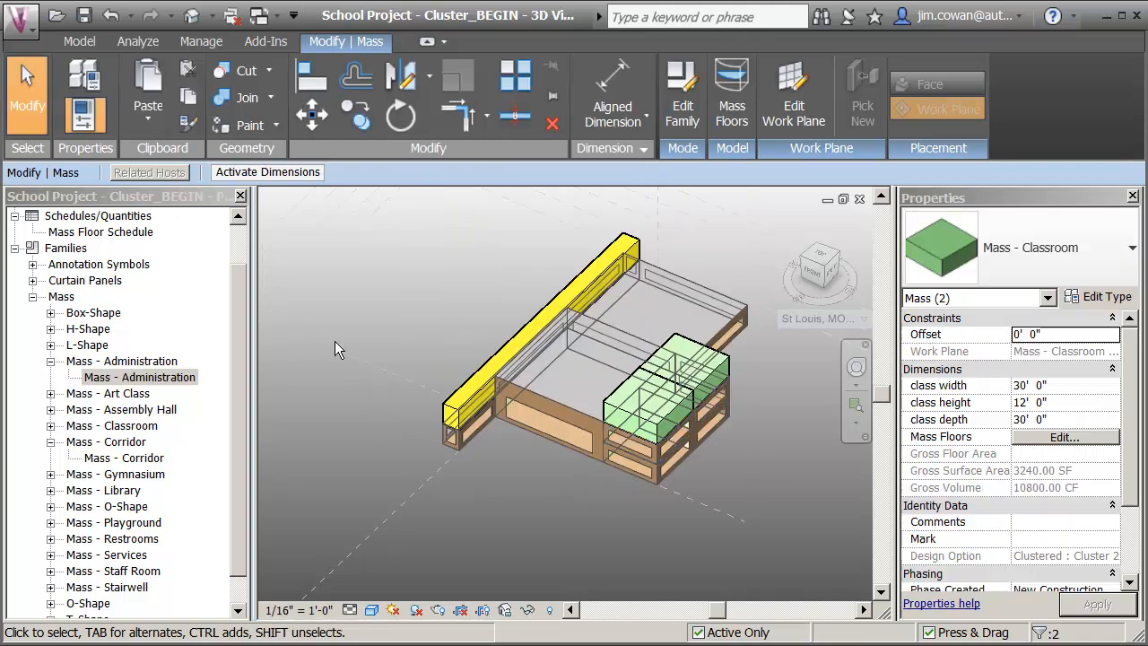
left_click(410, 284)
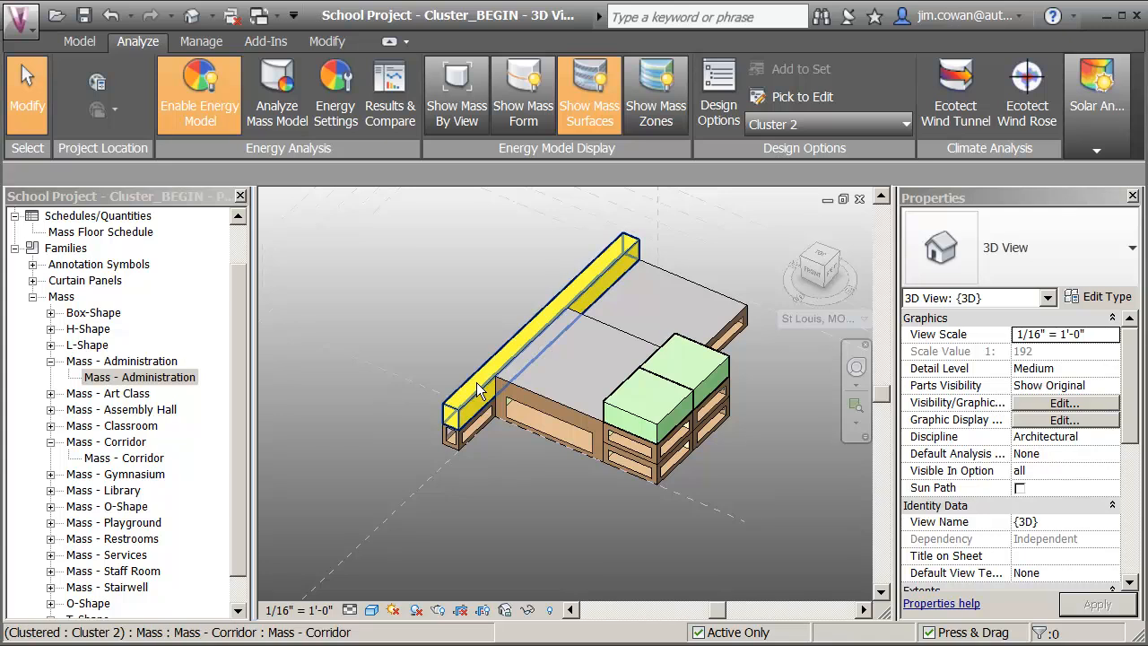
Add a mass floor at Level 2 to the upper corridor mass.
left_click(538, 325)
left_click(731, 98)
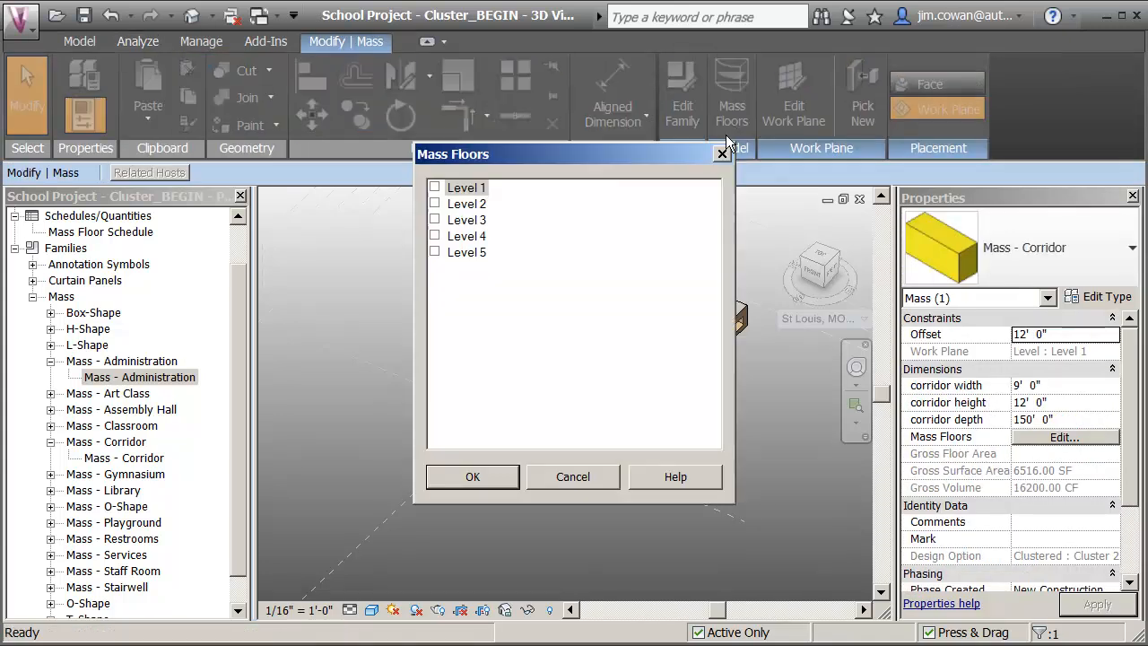
left_click(436, 203)
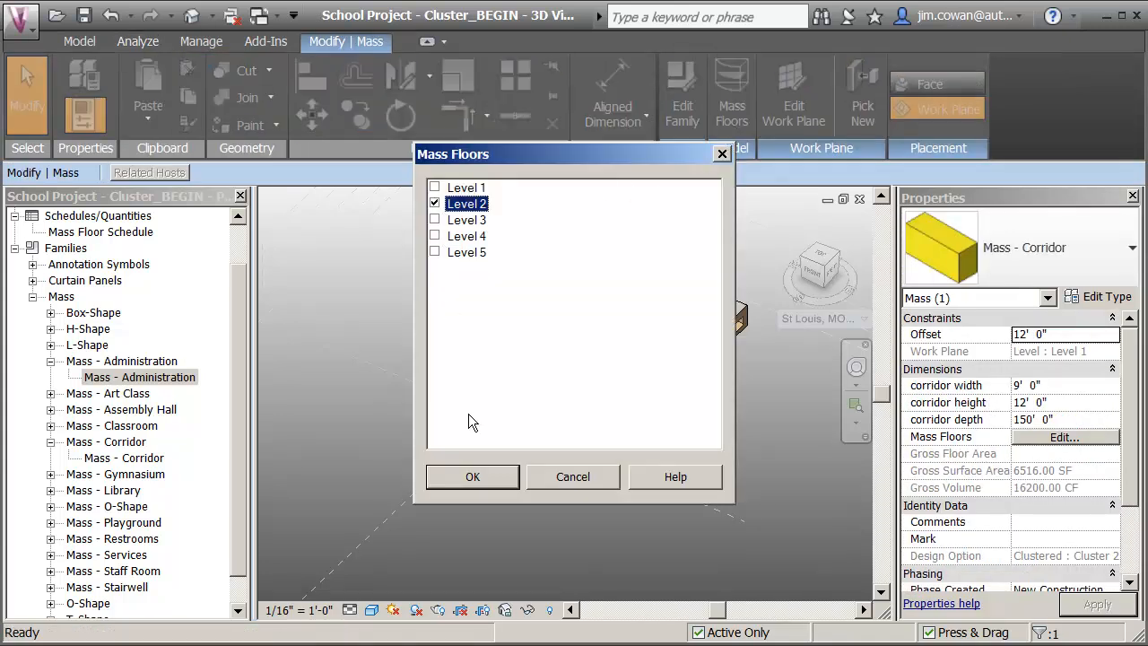
left_click(490, 477)
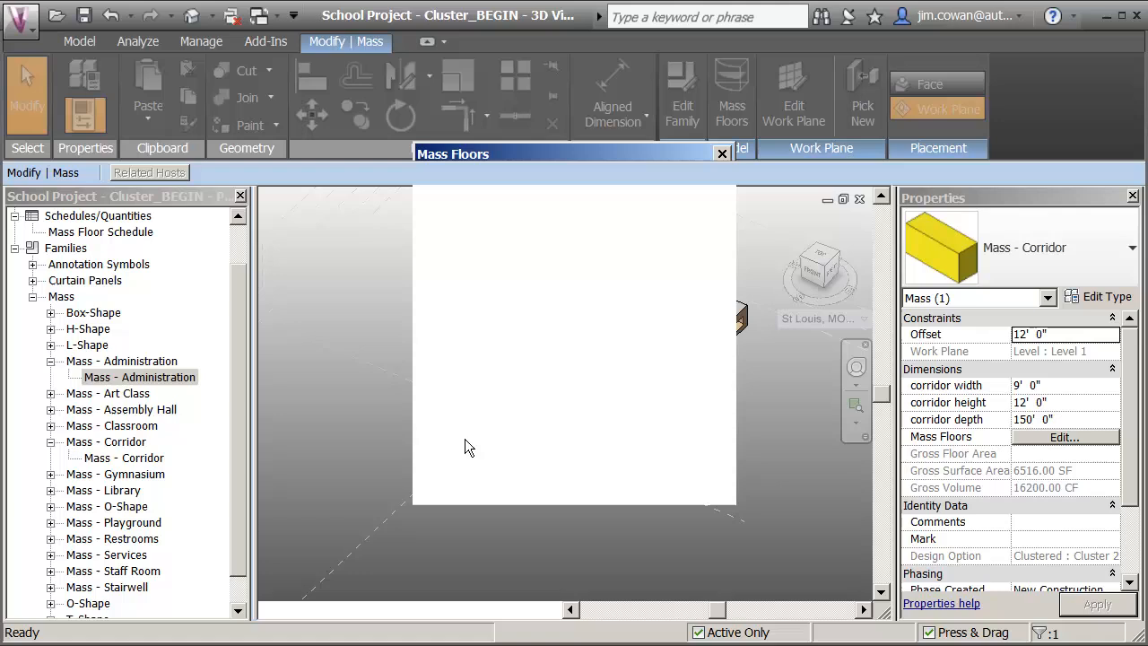
left_click(368, 326)
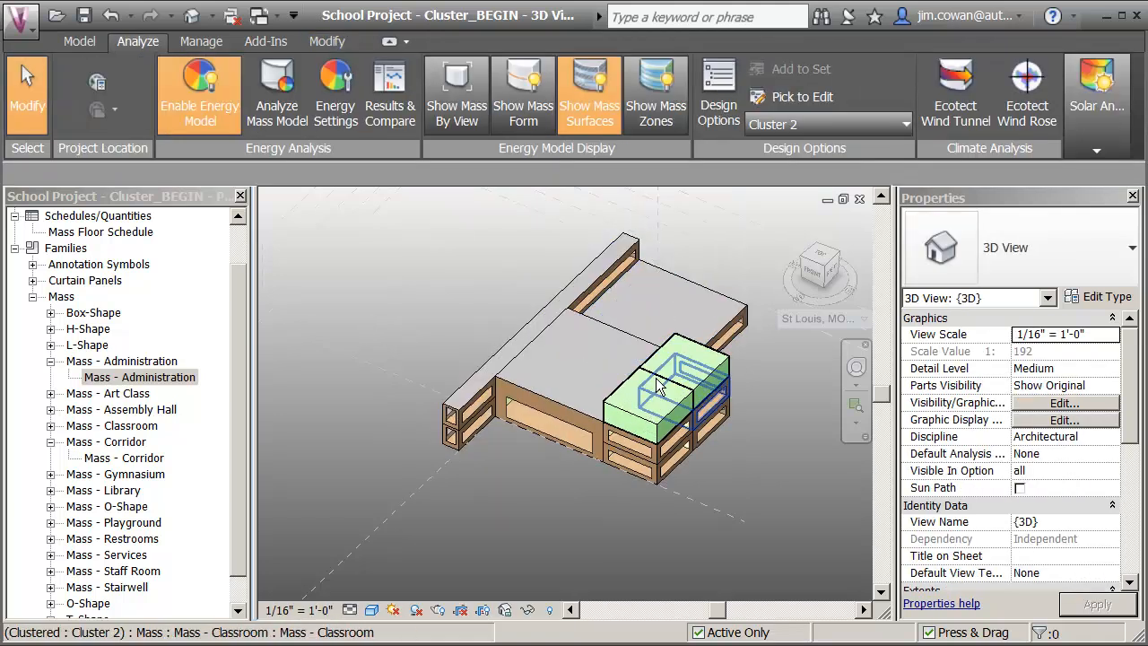
Add a Level 3 mass floor to the two topmost classroom masses.
left_click(651, 429)
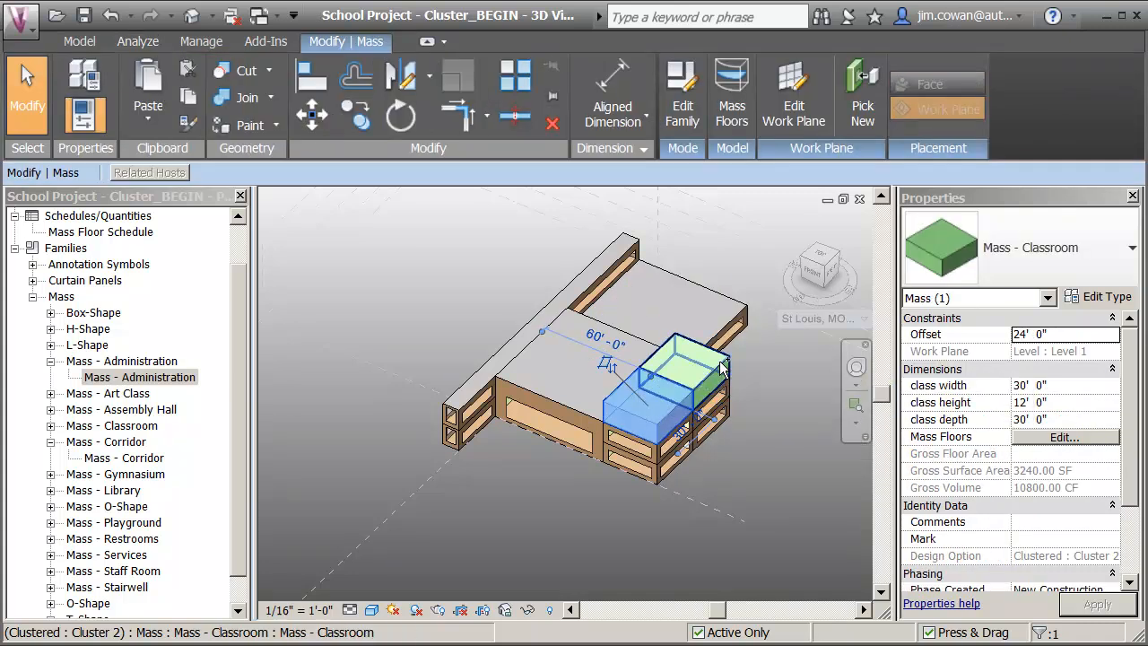
left_click(720, 369, "ctrl")
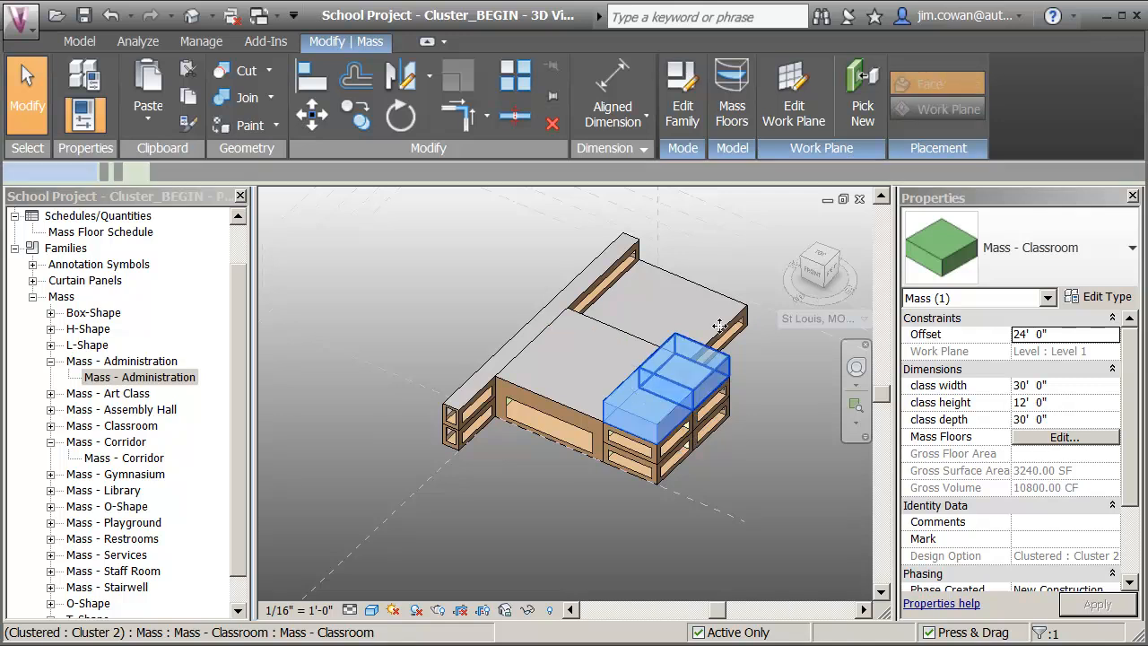
left_click(734, 115)
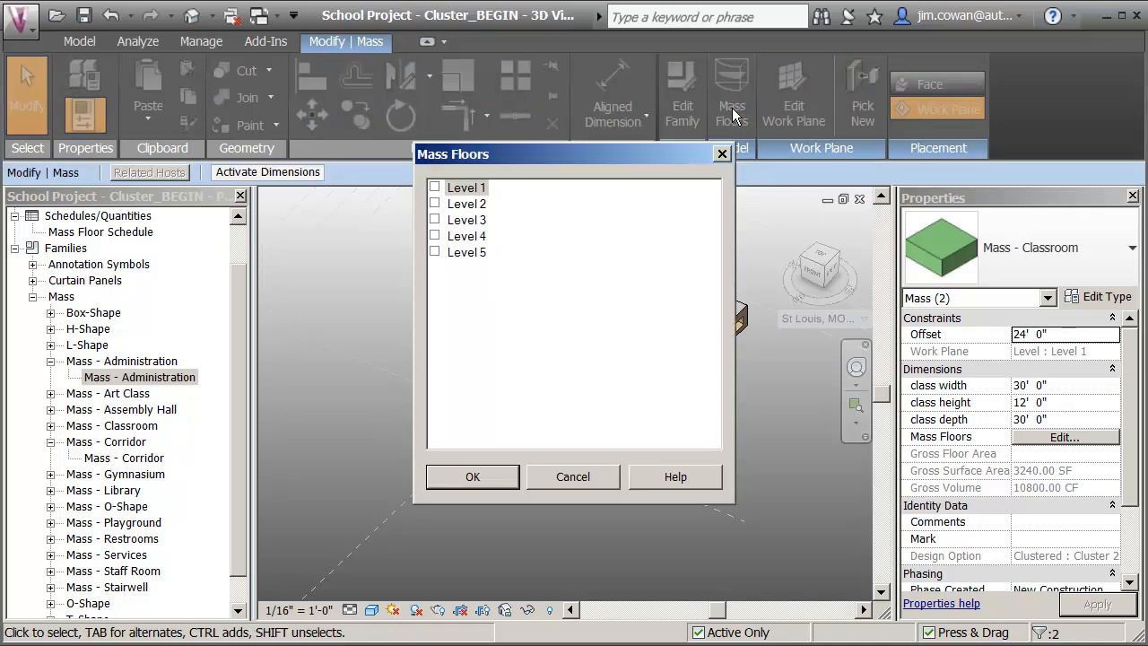
left_click(440, 221)
left_click(489, 477)
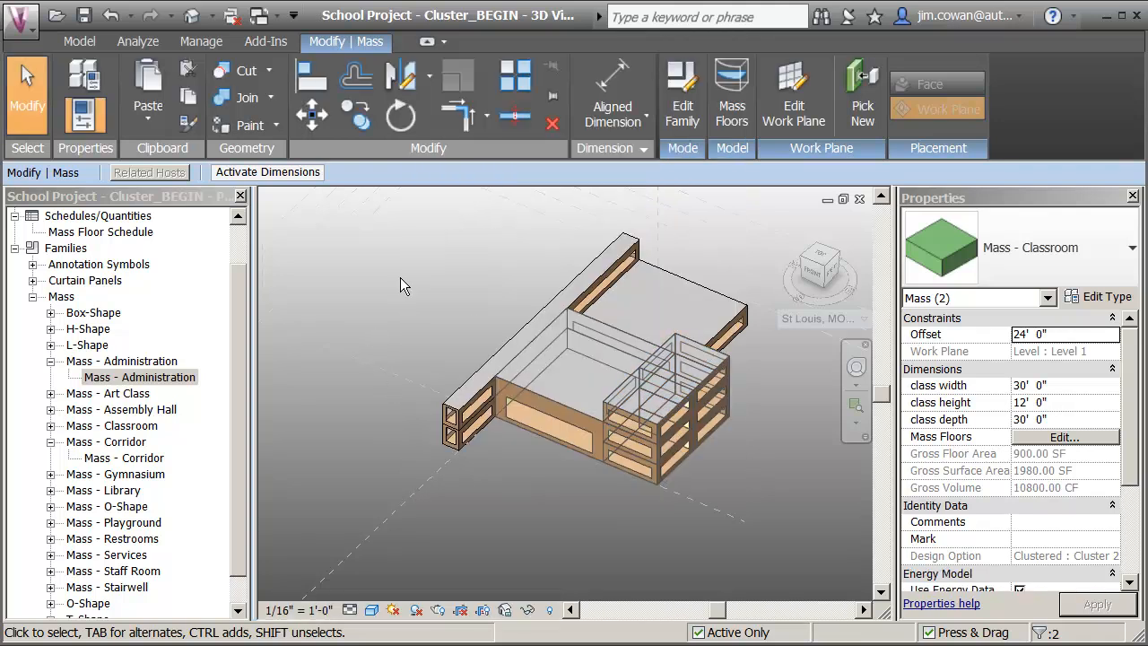
left_click(431, 296)
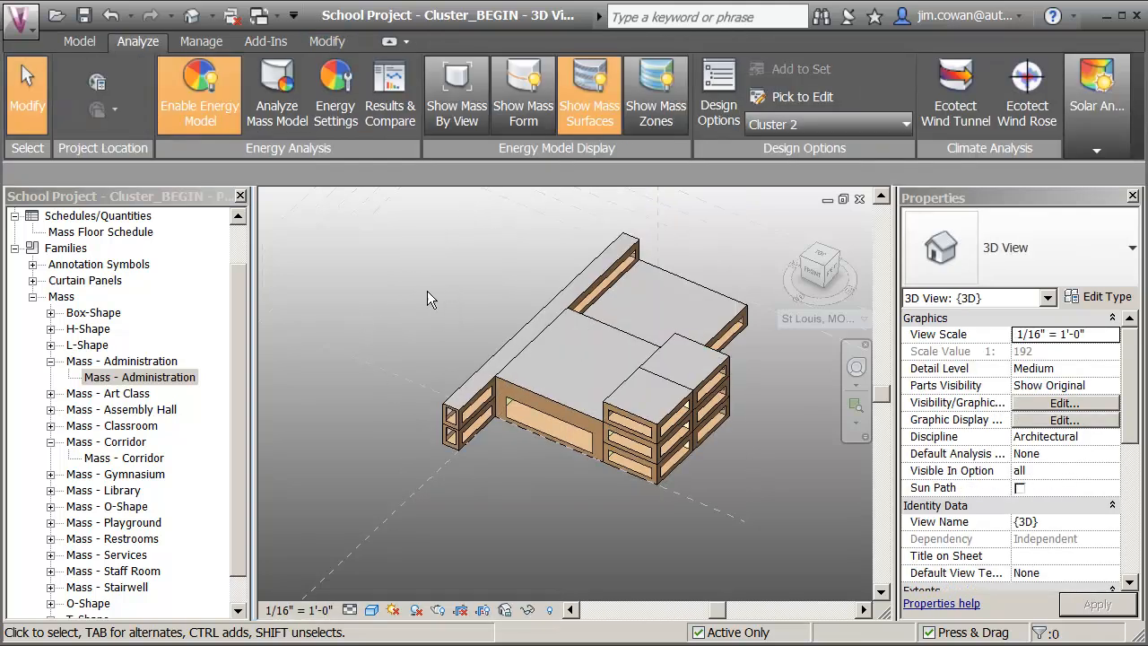
Launch the mass model energy analysis with the analysis name Stacked.
left_click(283, 100)
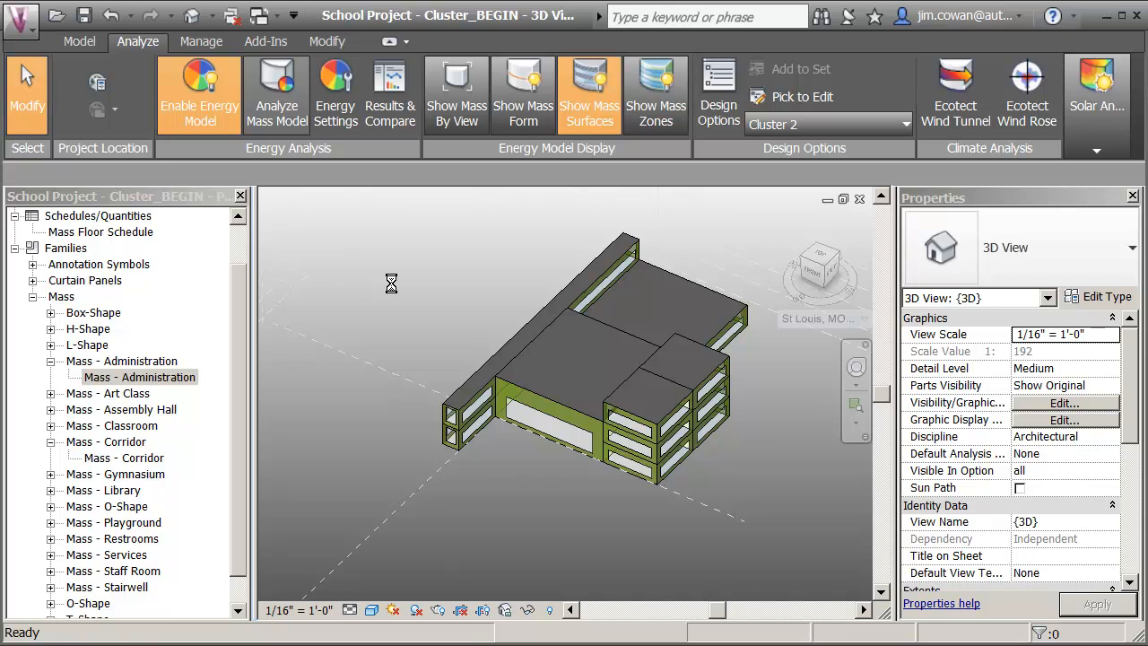
left_click_drag(676, 369, 348, 388)
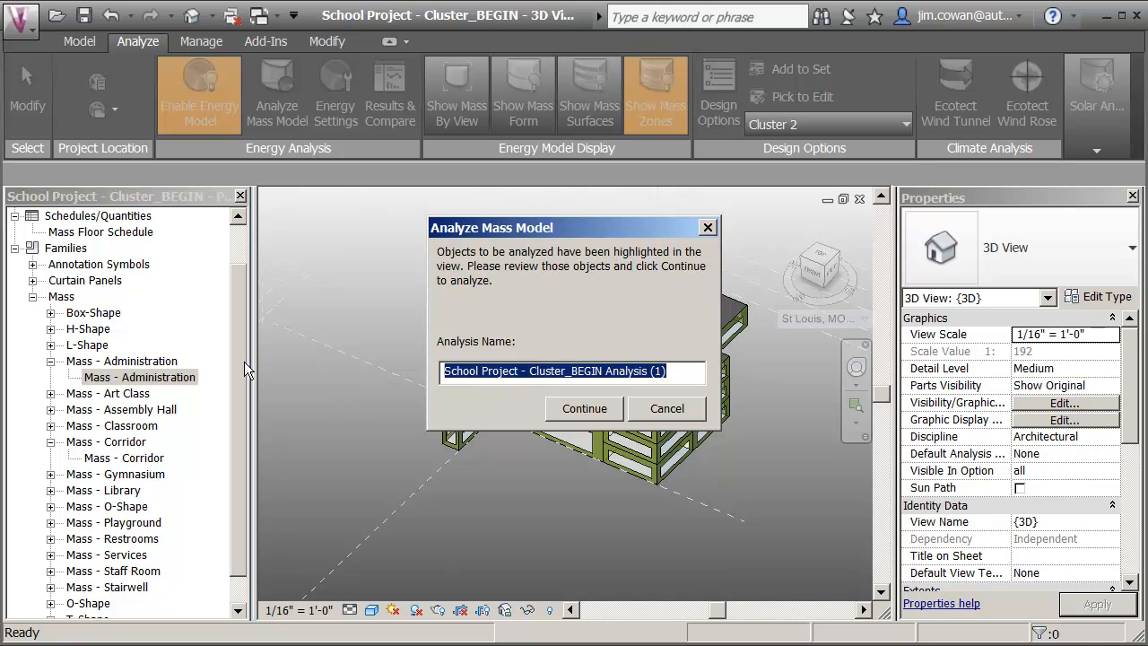
type("Stacked")
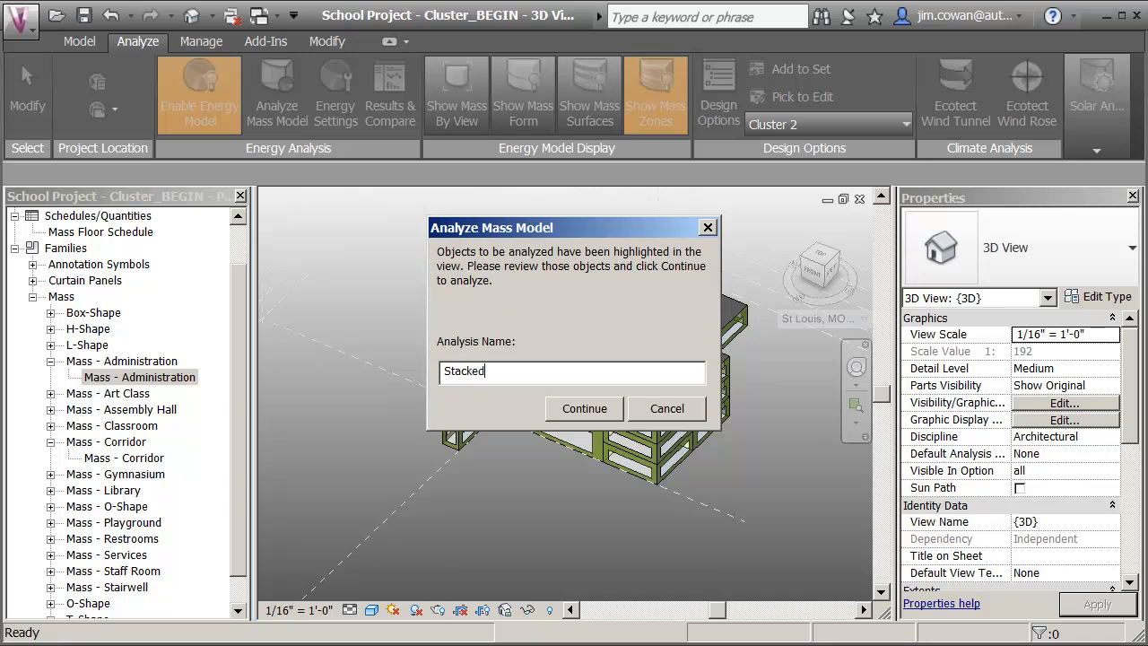
left_click(582, 409)
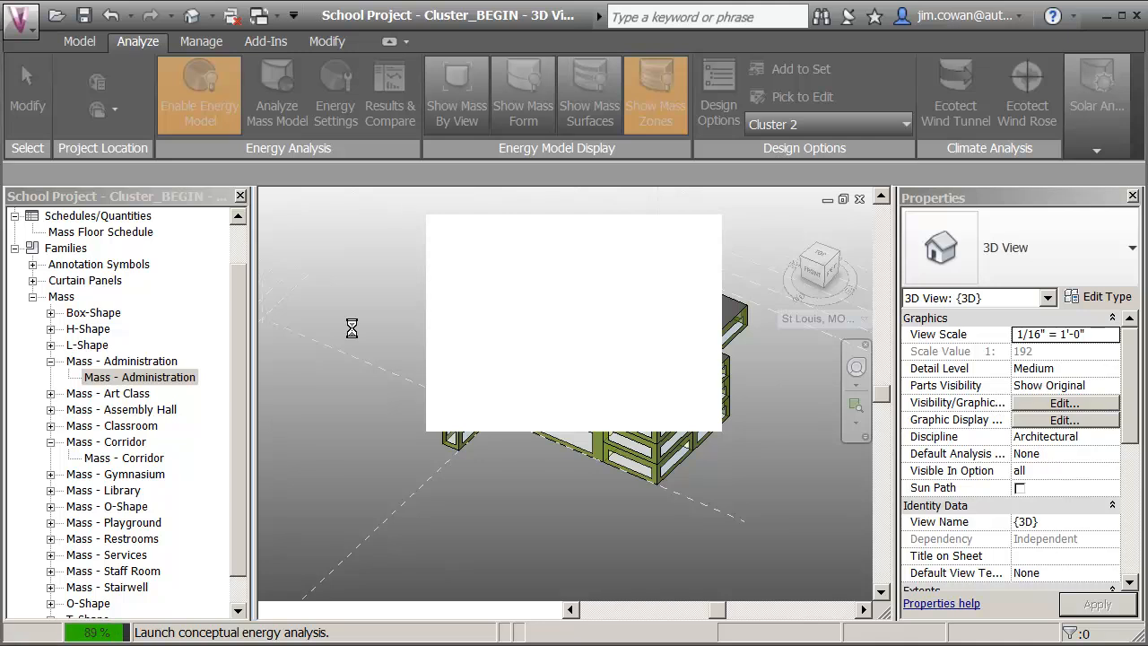